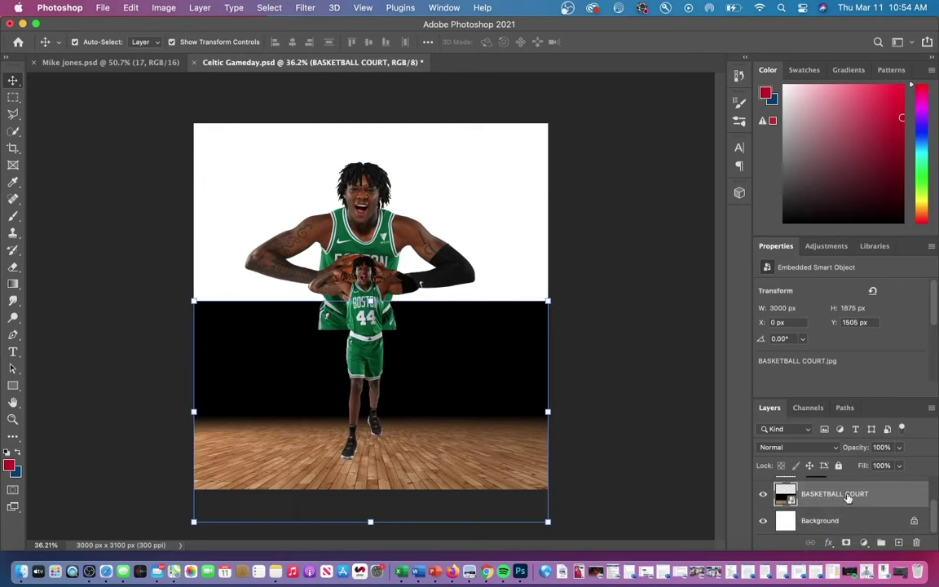
- Pick a 492 px soft Eraser and rasterize the BASKETBALL COURT layer
{"action": "left_click", "coordinate": [13, 267]}
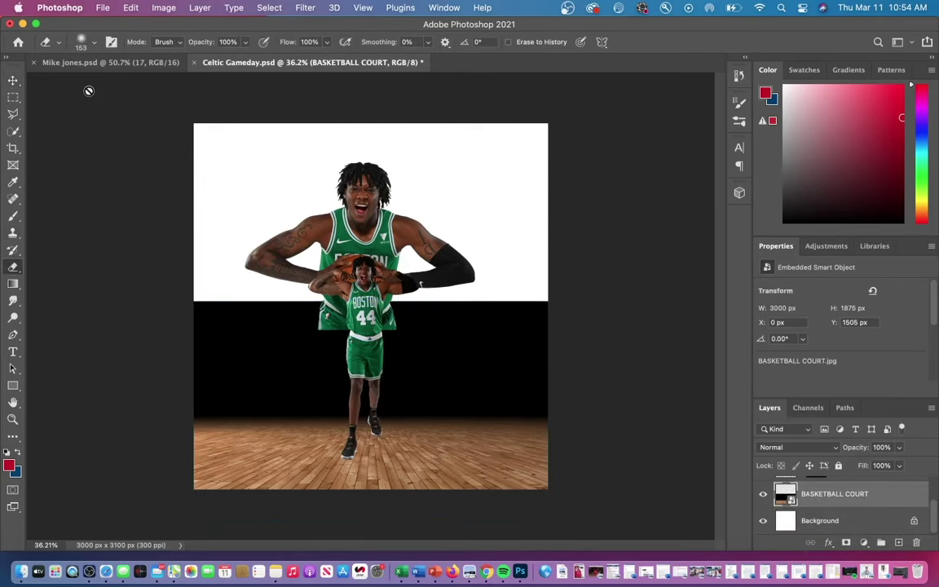
{"action": "left_click", "coordinate": [95, 42]}
{"action": "left_click_drag", "start_coordinate": [144, 85], "coordinate": [147, 83]}
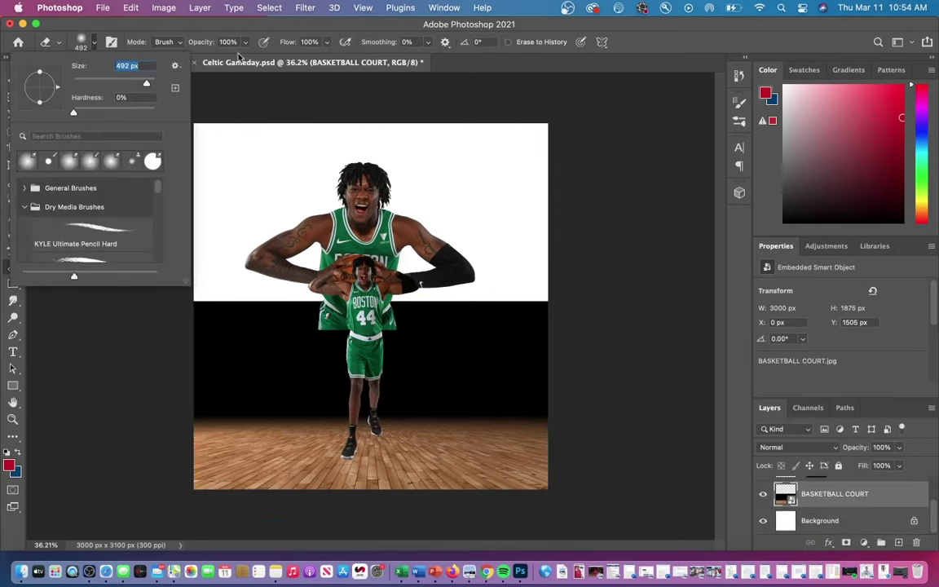
{"action": "left_click", "coordinate": [397, 436]}
{"action": "left_click", "coordinate": [506, 252]}
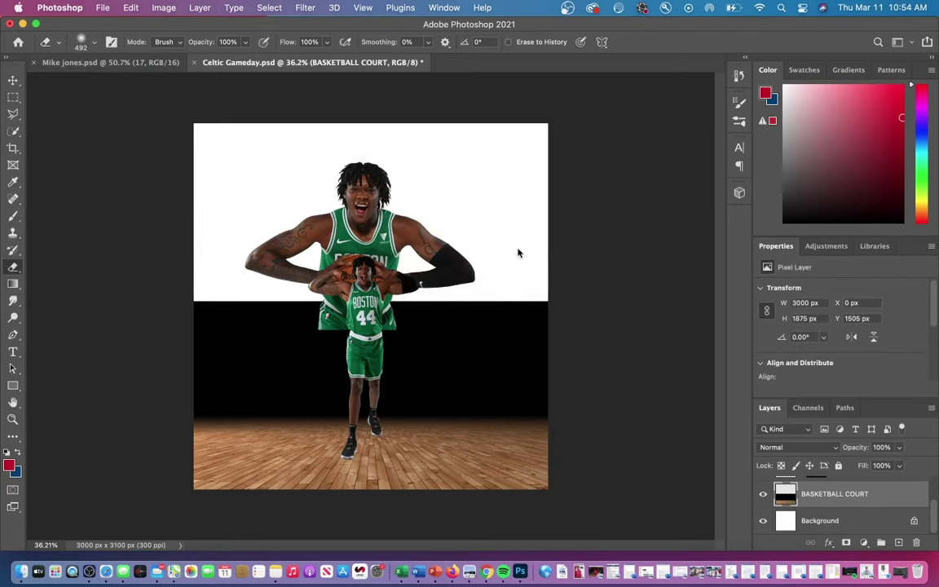
- Erase the black band above the floor to white, enlarging the eraser to 1760 px
{"action": "mouse_move", "coordinate": [194, 313]}
{"action": "left_mouse_down"}
{"action": "mouse_move", "coordinate": [184, 315]}
{"action": "mouse_move", "coordinate": [520, 335]}
{"action": "mouse_move", "coordinate": [506, 302]}
{"action": "left_mouse_up"}
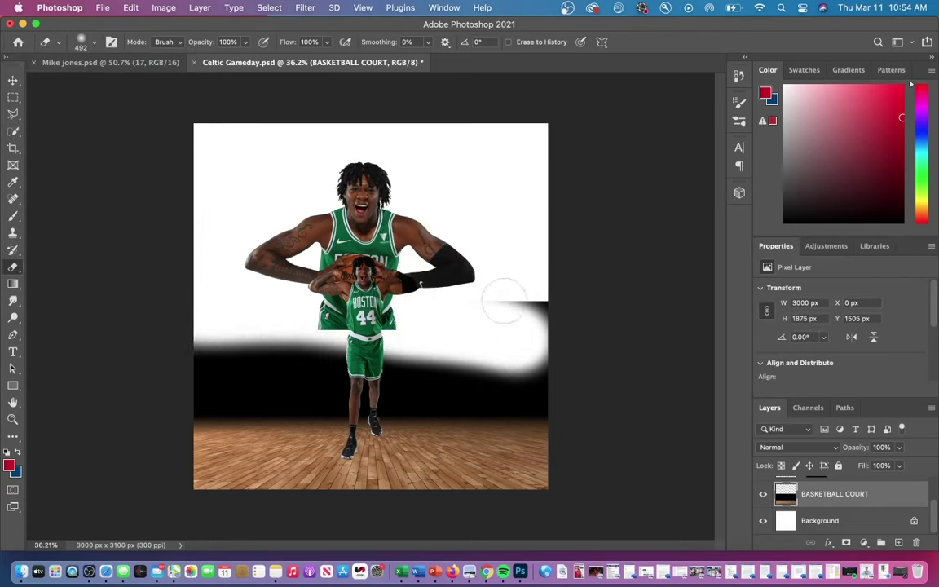
{"action": "mouse_move", "coordinate": [103, 340]}
{"action": "left_mouse_down"}
{"action": "mouse_move", "coordinate": [198, 334]}
{"action": "mouse_move", "coordinate": [163, 399]}
{"action": "left_mouse_up"}
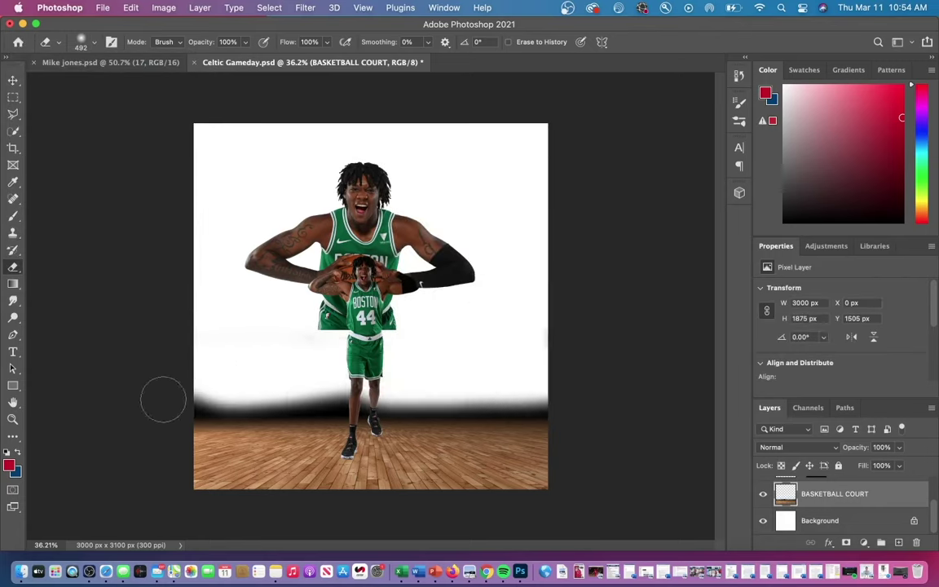
{"action": "left_click", "coordinate": [94, 41]}
{"action": "left_click_drag", "start_coordinate": [131, 75], "coordinate": [140, 75]}
{"action": "key", "text": "Return"}
{"action": "mouse_move", "coordinate": [495, 334]}
{"action": "left_mouse_down"}
{"action": "mouse_move", "coordinate": [262, 356]}
{"action": "mouse_move", "coordinate": [241, 346]}
{"action": "mouse_move", "coordinate": [309, 356]}
{"action": "mouse_move", "coordinate": [429, 335]}
{"action": "mouse_move", "coordinate": [535, 347]}
{"action": "mouse_move", "coordinate": [211, 339]}
{"action": "mouse_move", "coordinate": [220, 330]}
{"action": "mouse_move", "coordinate": [550, 340]}
{"action": "left_mouse_up"}
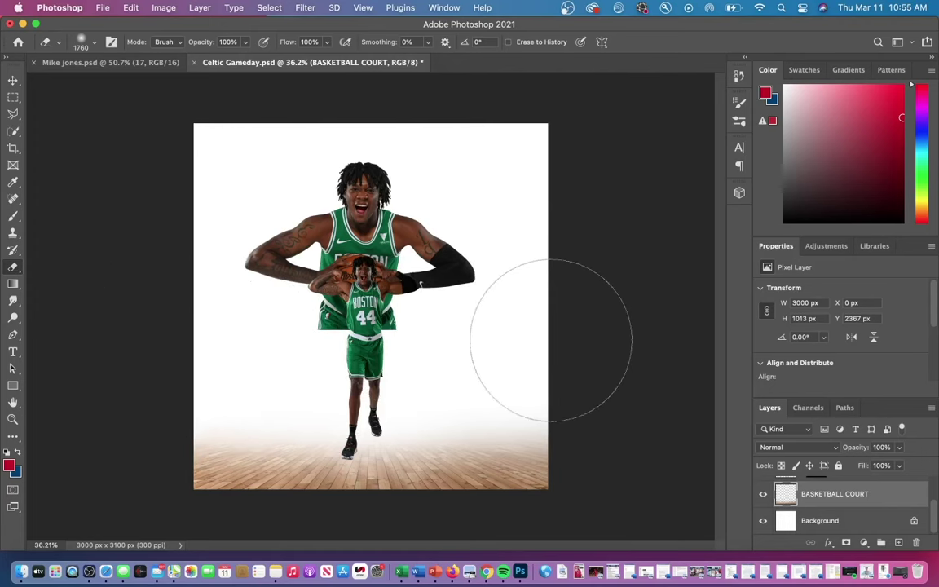
{"action": "scroll", "coordinate": [367, 307], "scroll_direction": "down", "scroll_amount": 1}
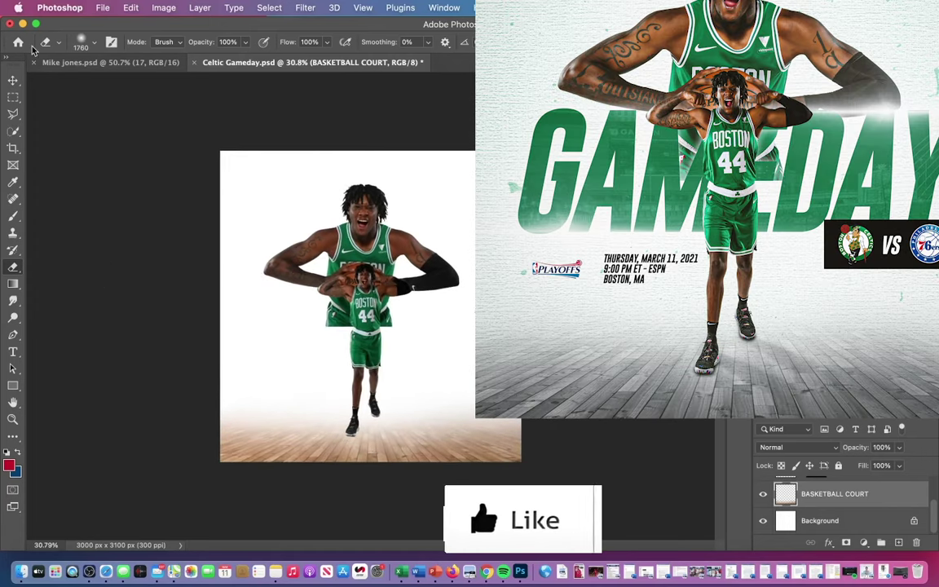
- Add a Hue/Saturation adjustment at Saturation -100, clipped to the BASKETBALL COURT layer
{"action": "key", "text": "v"}
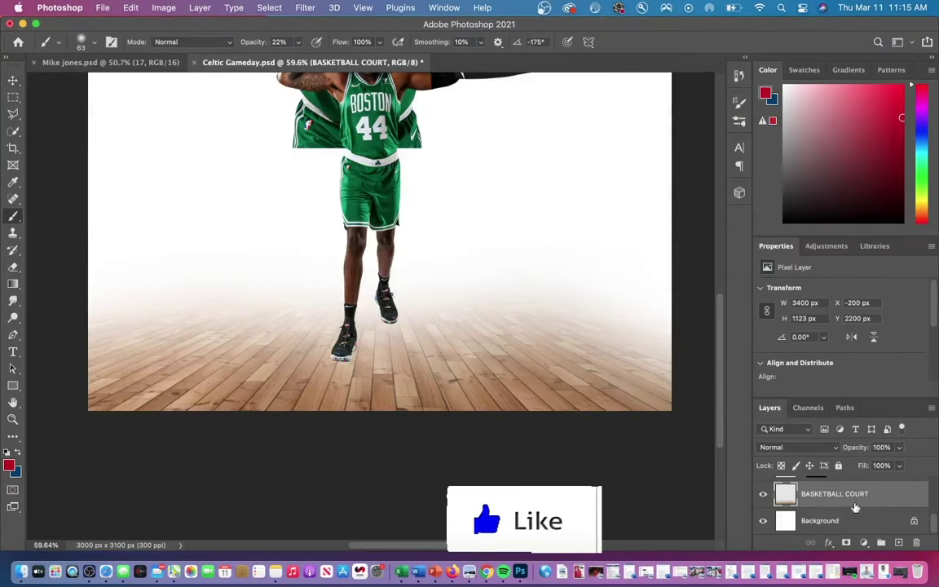
{"action": "left_click", "coordinate": [863, 542]}
{"action": "left_click", "coordinate": [878, 372]}
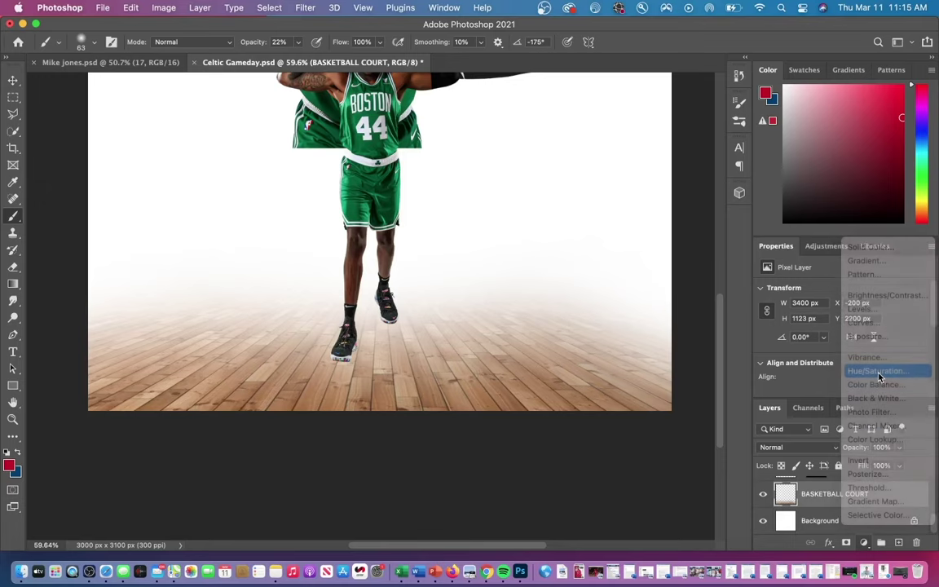
{"action": "left_click_drag", "start_coordinate": [840, 366], "coordinate": [746, 372]}
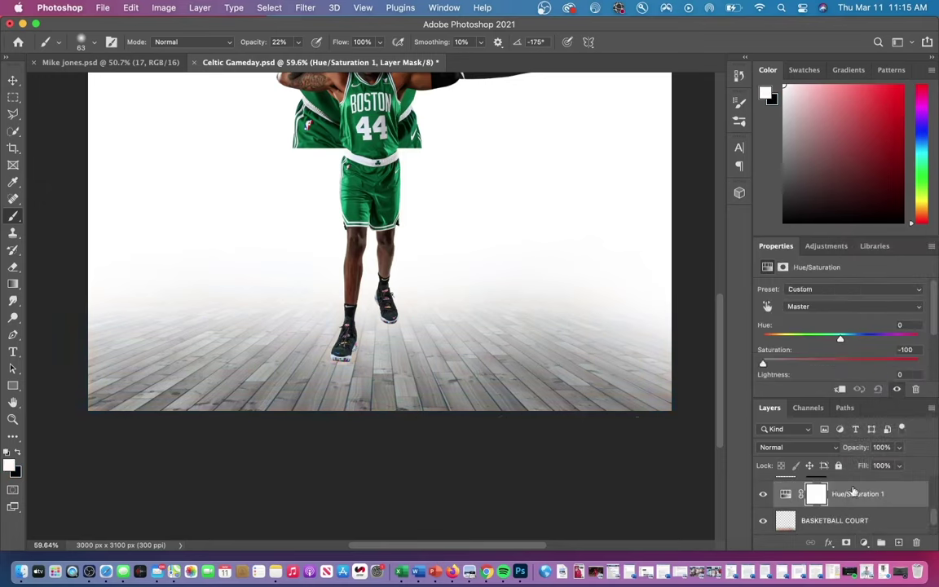
{"action": "key", "text": "super+2"}
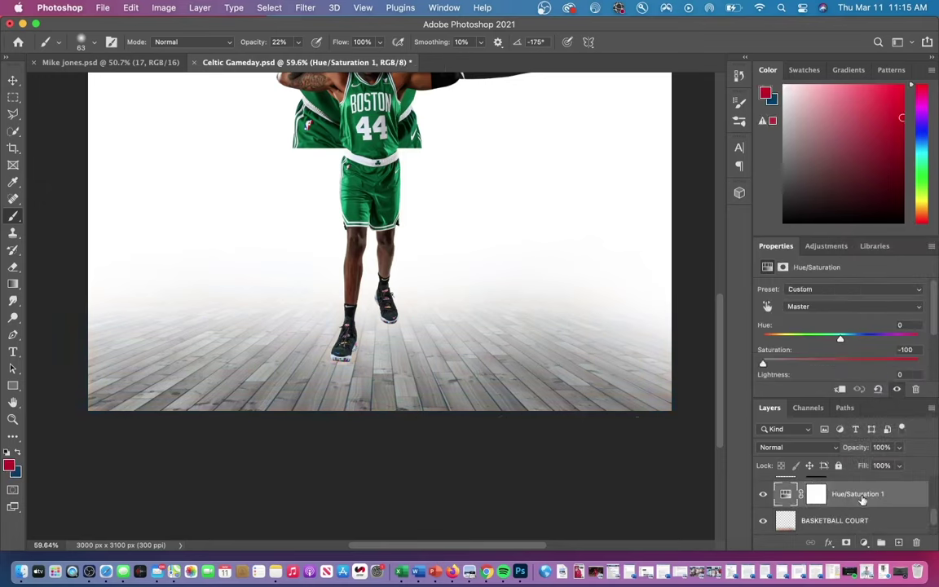
{"action": "left_click", "coordinate": [840, 388]}
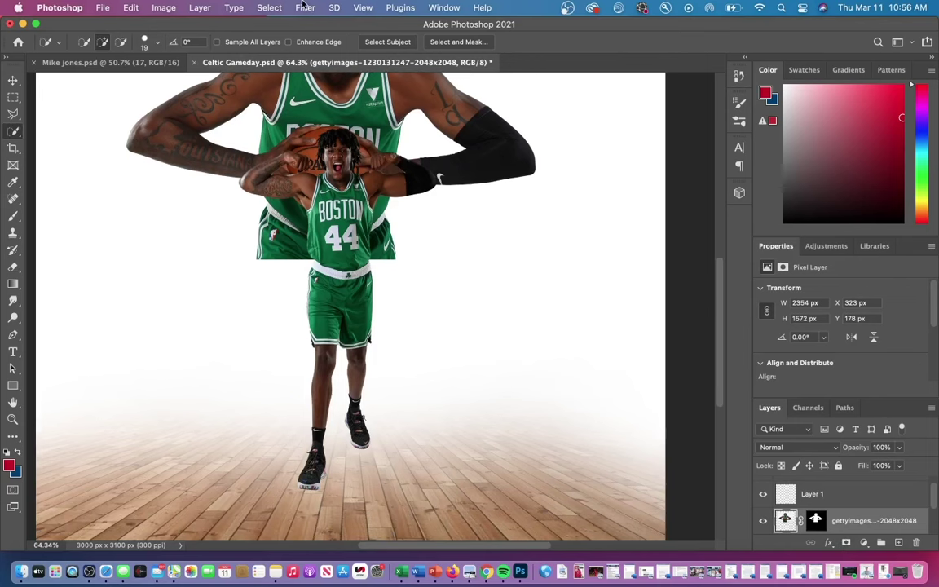
- Raise Texture, Clarity, Whites, Shadows and Sharpening on the large player in Camera Raw Filter
{"action": "left_click", "coordinate": [303, 8]}
{"action": "left_click", "coordinate": [326, 103]}
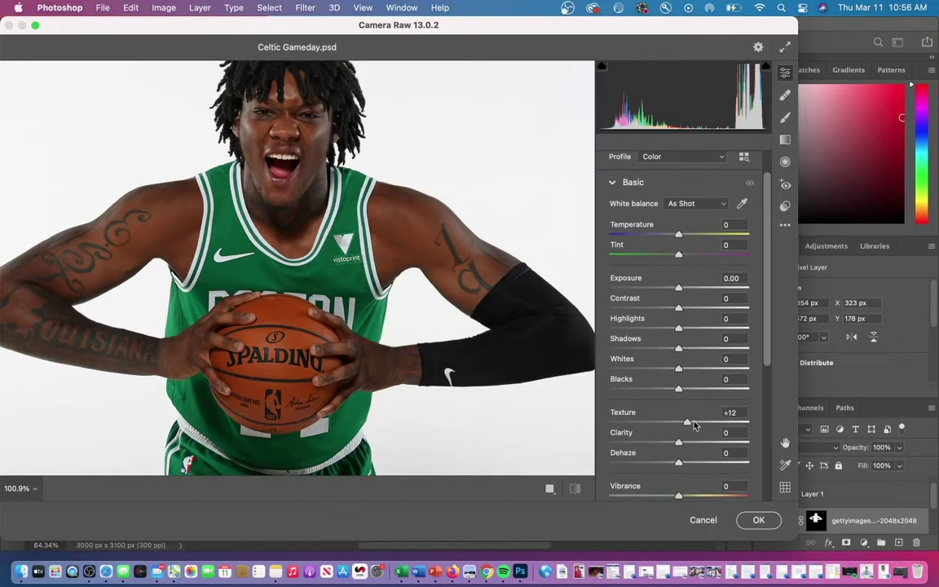
{"action": "left_click_drag", "start_coordinate": [685, 423], "coordinate": [714, 422]}
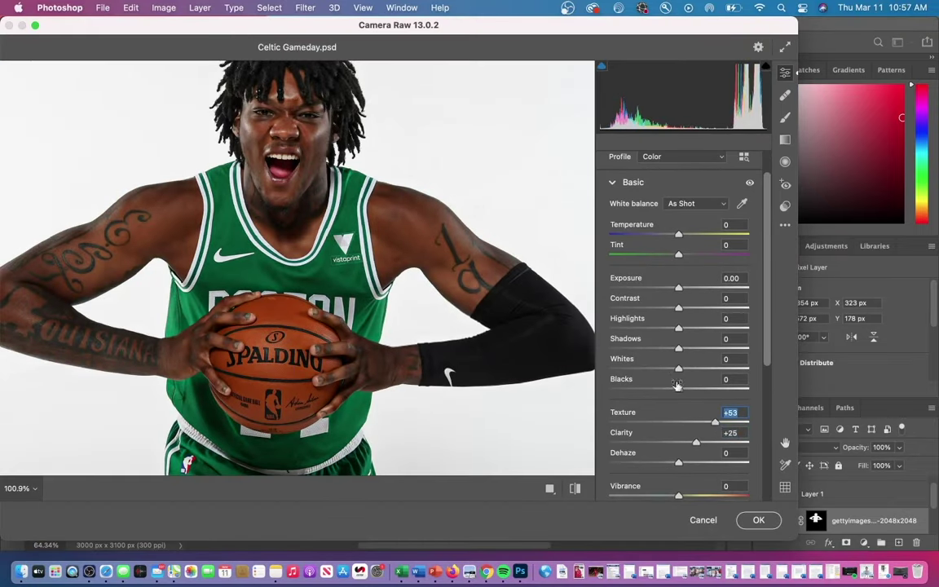
{"action": "mouse_move", "coordinate": [682, 369]}
{"action": "left_mouse_down"}
{"action": "mouse_move", "coordinate": [694, 369]}
{"action": "mouse_move", "coordinate": [687, 352]}
{"action": "mouse_move", "coordinate": [697, 364]}
{"action": "mouse_move", "coordinate": [652, 365]}
{"action": "mouse_move", "coordinate": [684, 366]}
{"action": "left_mouse_up"}
{"action": "scroll", "coordinate": [685, 353], "scroll_direction": "down", "scroll_amount": 1}
{"action": "scroll", "coordinate": [685, 367], "scroll_direction": "down", "scroll_amount": 3}
{"action": "left_click", "coordinate": [651, 452]}
{"action": "scroll", "coordinate": [650, 438], "scroll_direction": "down", "scroll_amount": 3}
{"action": "left_click", "coordinate": [632, 399]}
{"action": "left_click_drag", "start_coordinate": [610, 300], "coordinate": [643, 327]}
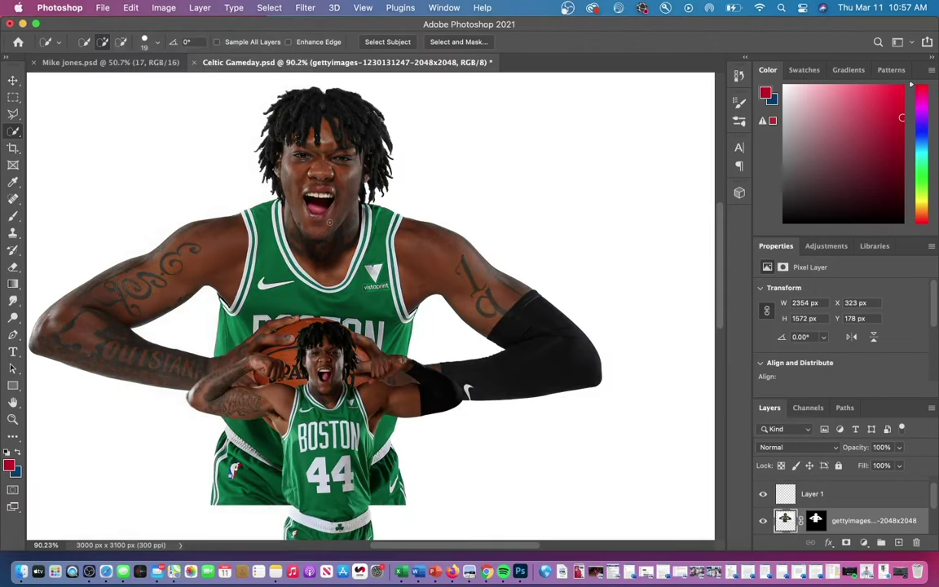
{"action": "key", "text": "alt+["}
- Add empty Layer 1, then raise Texture to +35, Clarity to +21, Whites and Blacks on the small player
{"action": "key", "text": "super+shift+alt+n"}
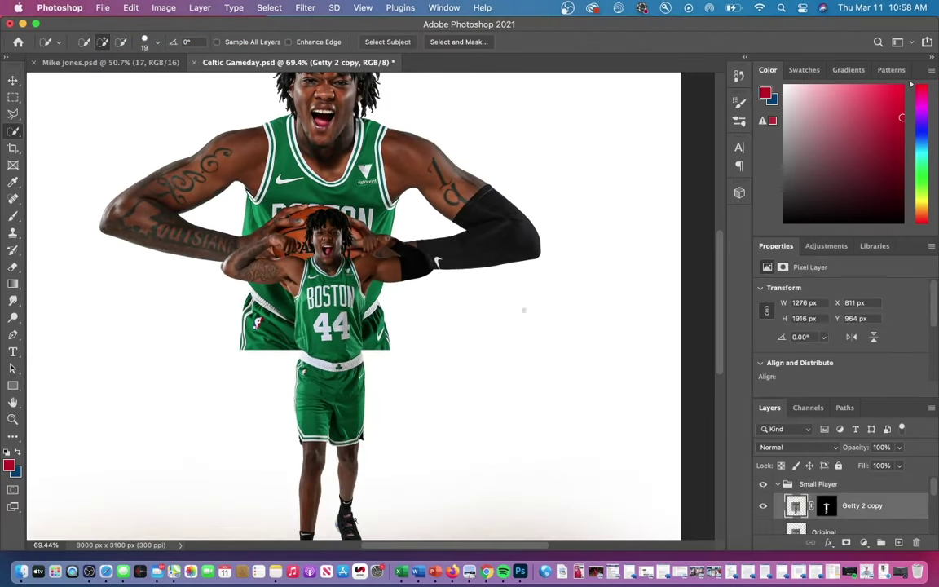
{"action": "key", "text": "shift+super+a"}
{"action": "left_click_drag", "start_coordinate": [678, 402], "coordinate": [693, 423]}
{"action": "left_click_drag", "start_coordinate": [678, 349], "coordinate": [697, 349]}
{"action": "left_click_drag", "start_coordinate": [678, 369], "coordinate": [697, 370]}
{"action": "left_click_drag", "start_coordinate": [678, 309], "coordinate": [682, 309]}
- Lift the small player's shadows and highlights, add sharpening and apply the Camera Raw changes
{"action": "left_click_drag", "start_coordinate": [678, 329], "coordinate": [714, 322]}
{"action": "scroll", "coordinate": [683, 314], "scroll_direction": "down", "scroll_amount": 5}
{"action": "left_click", "coordinate": [636, 466]}
{"action": "left_click", "coordinate": [758, 519]}
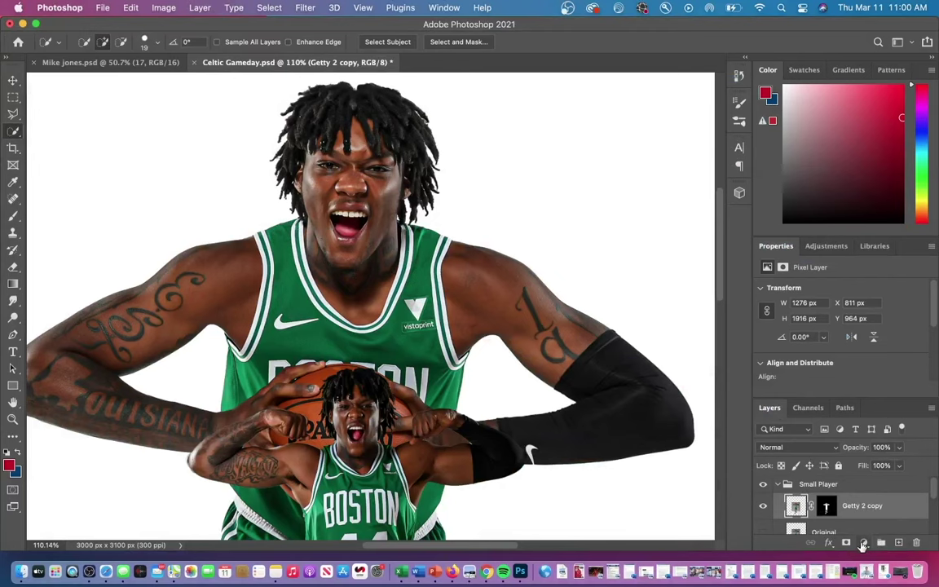
{"action": "left_click", "coordinate": [864, 542]}
- Add a pure black Solid Color fill layer
{"action": "left_click", "coordinate": [869, 247]}
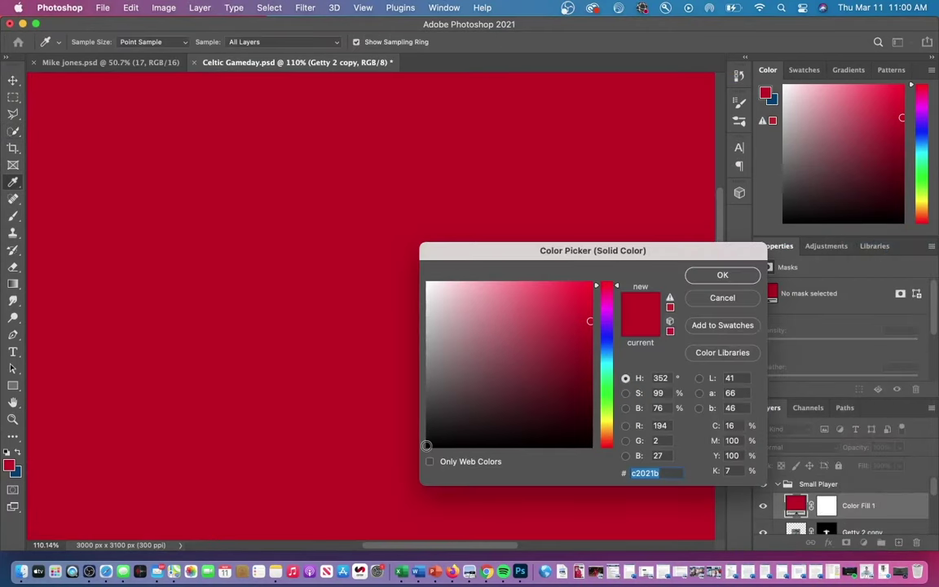
{"action": "left_click", "coordinate": [442, 426]}
{"action": "left_click", "coordinate": [722, 274]}
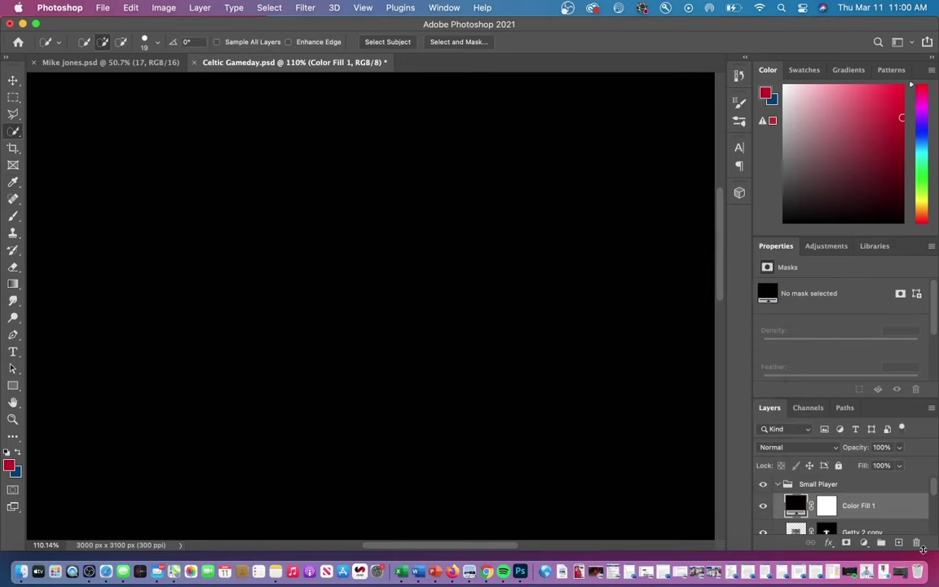
{"action": "scroll", "coordinate": [871, 507], "scroll_direction": "down", "scroll_amount": 1}
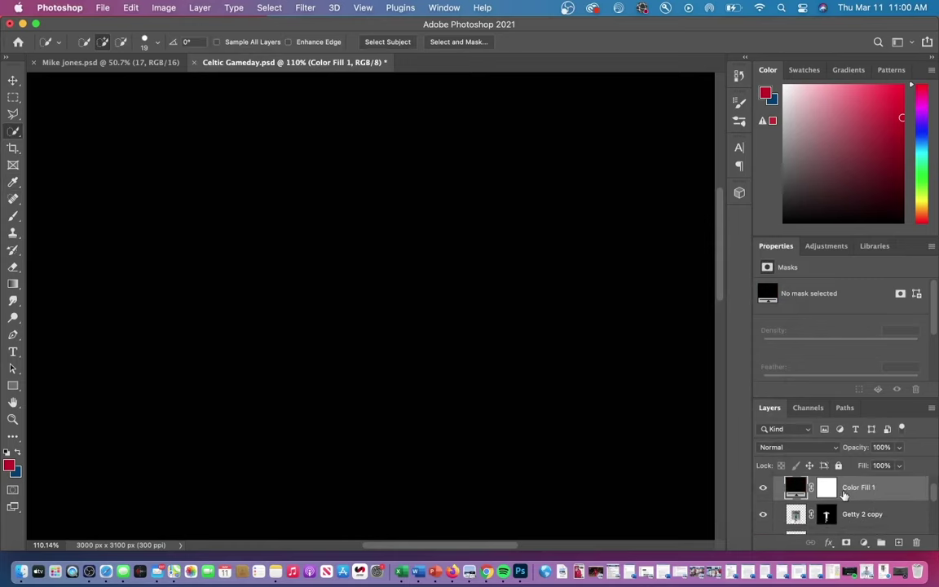
- Clip Color Fill 1 to the small player and invert its mask to hide it
{"action": "key", "text": "super+alt+g"}
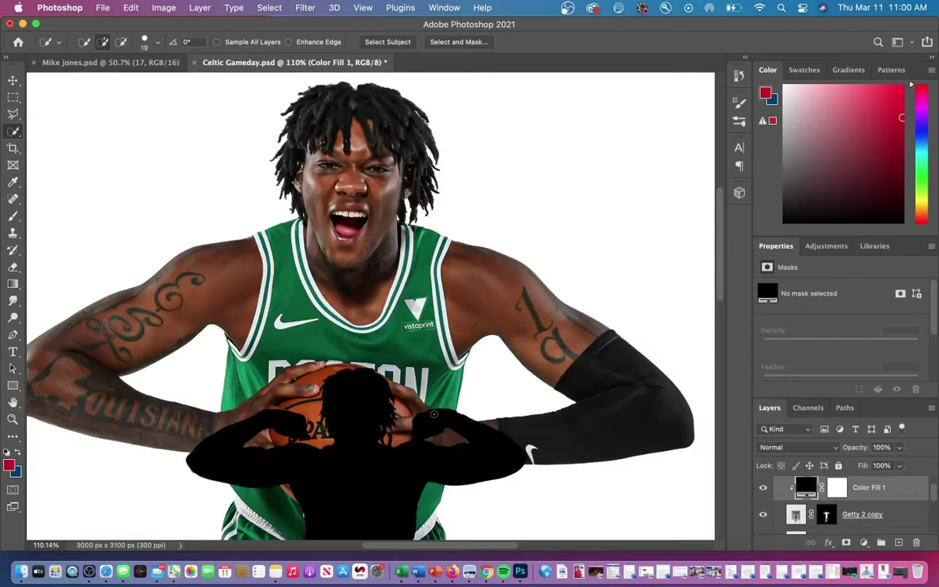
{"action": "scroll", "coordinate": [434, 414], "scroll_direction": "down", "scroll_amount": 5}
{"action": "scroll", "coordinate": [433, 414], "scroll_direction": "down", "scroll_amount": 2}
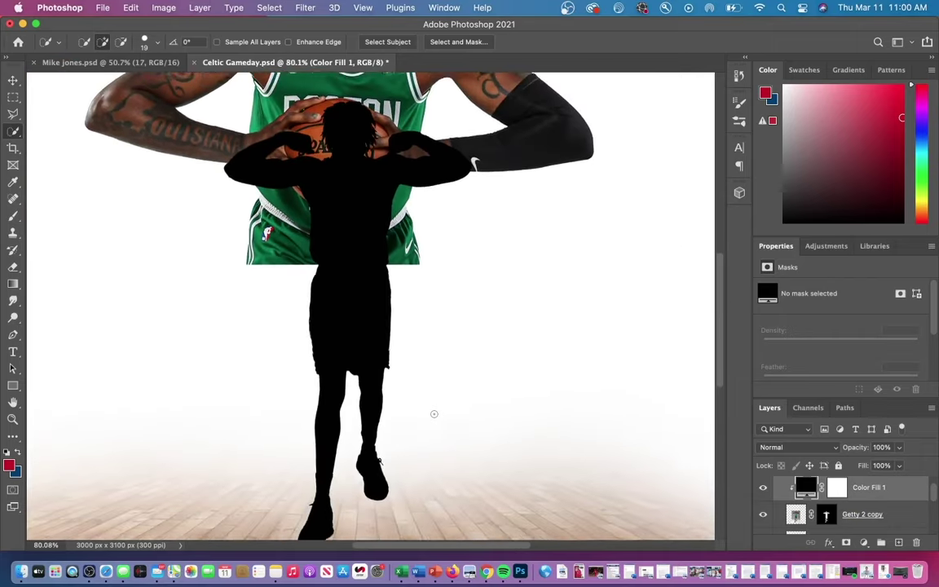
{"action": "scroll", "coordinate": [433, 414], "scroll_direction": "down", "scroll_amount": 1}
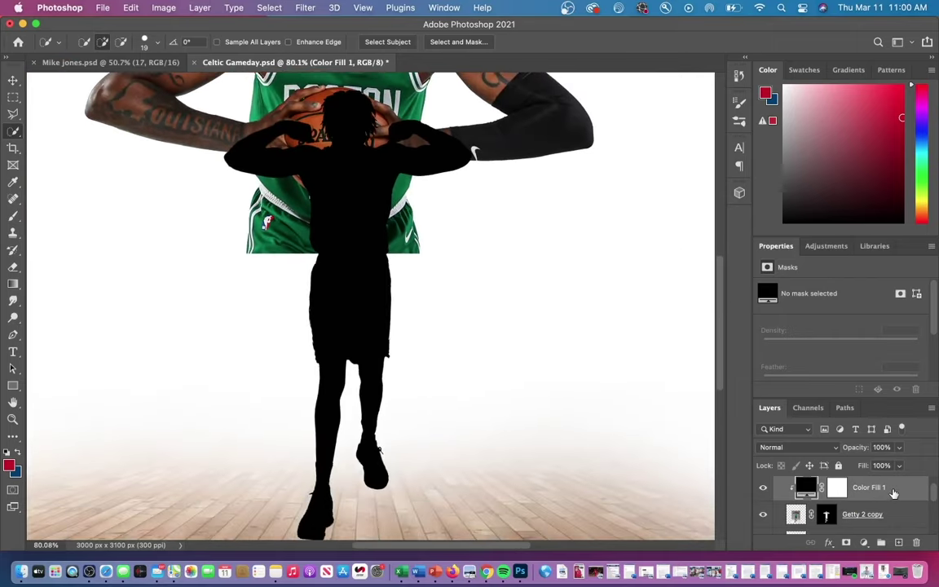
{"action": "left_click", "coordinate": [837, 487]}
{"action": "key", "text": "super+i"}
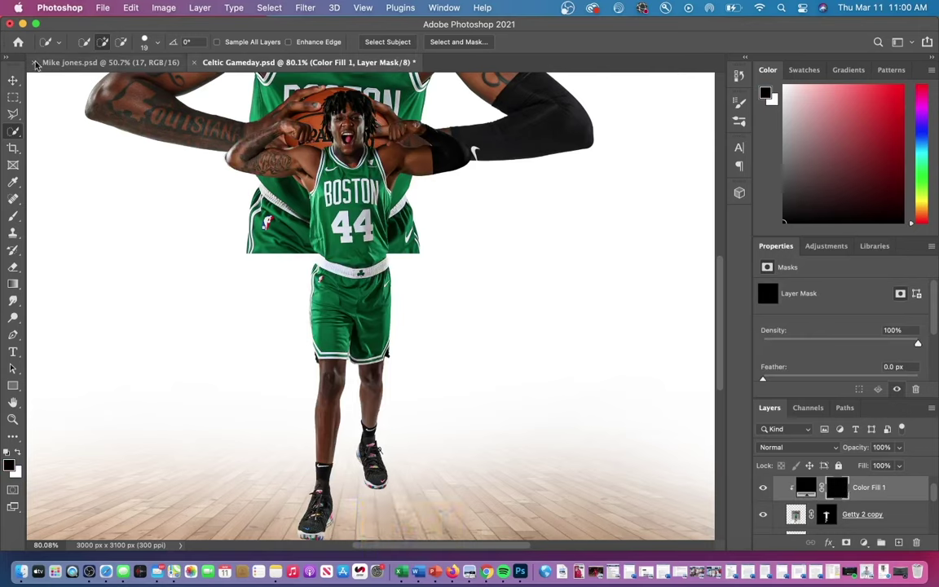
- Set a white Brush at about 15% opacity for painting shadow on the Color Fill 1 mask
{"action": "left_click", "coordinate": [13, 216]}
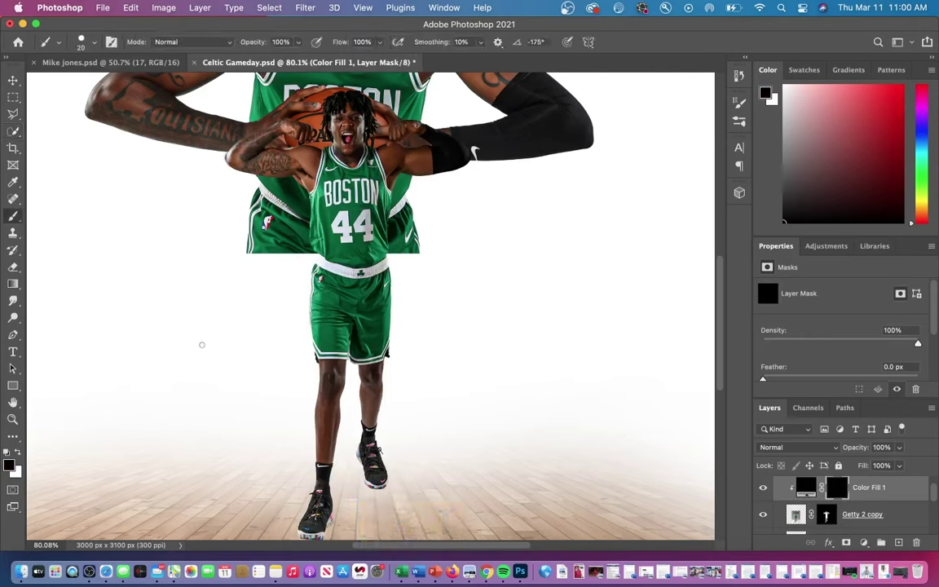
{"action": "left_click", "coordinate": [18, 453]}
{"action": "scroll", "coordinate": [271, 321], "scroll_direction": "up", "scroll_amount": 5}
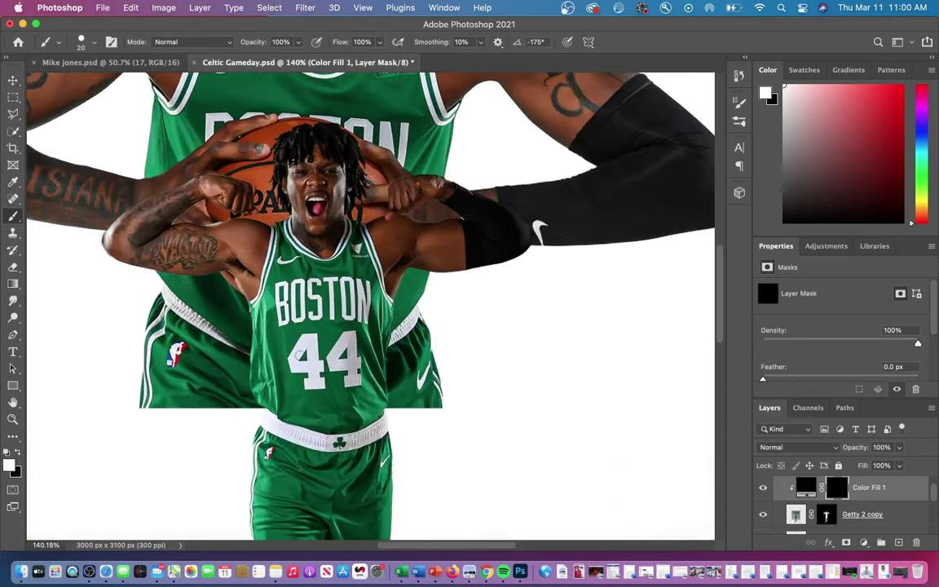
{"action": "scroll", "coordinate": [208, 208], "scroll_direction": "up", "scroll_amount": 3}
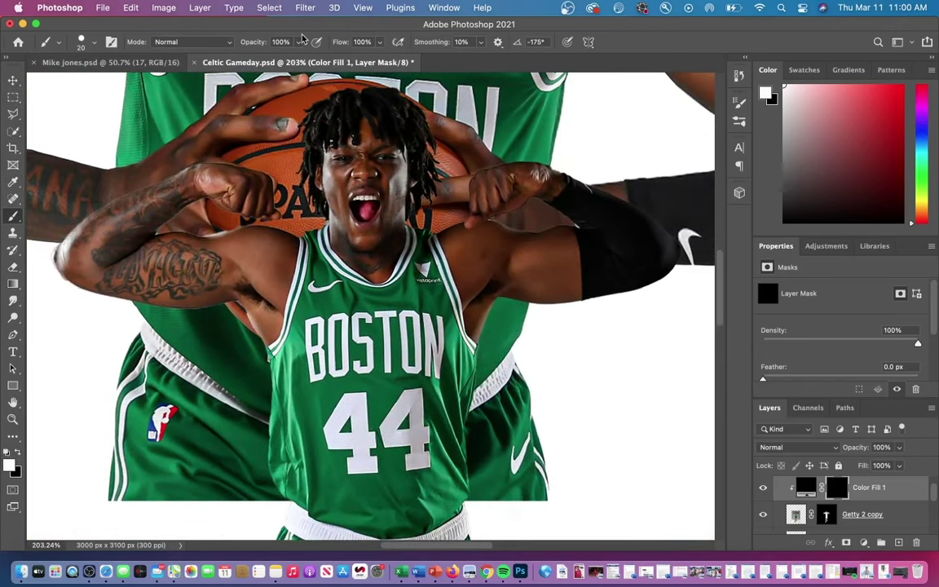
{"action": "left_click", "coordinate": [298, 41]}
{"action": "left_click_drag", "start_coordinate": [274, 53], "coordinate": [244, 56]}
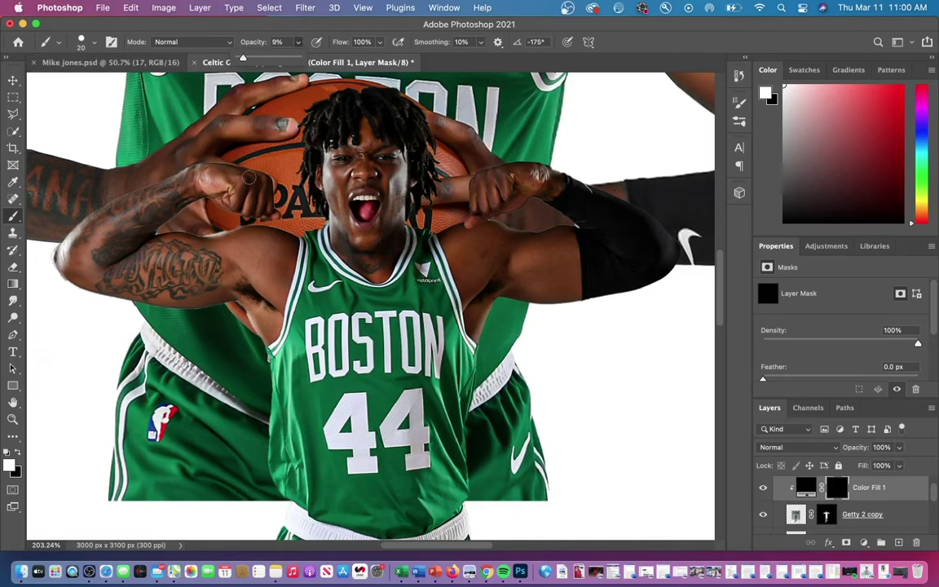
{"action": "right_click", "coordinate": [106, 227]}
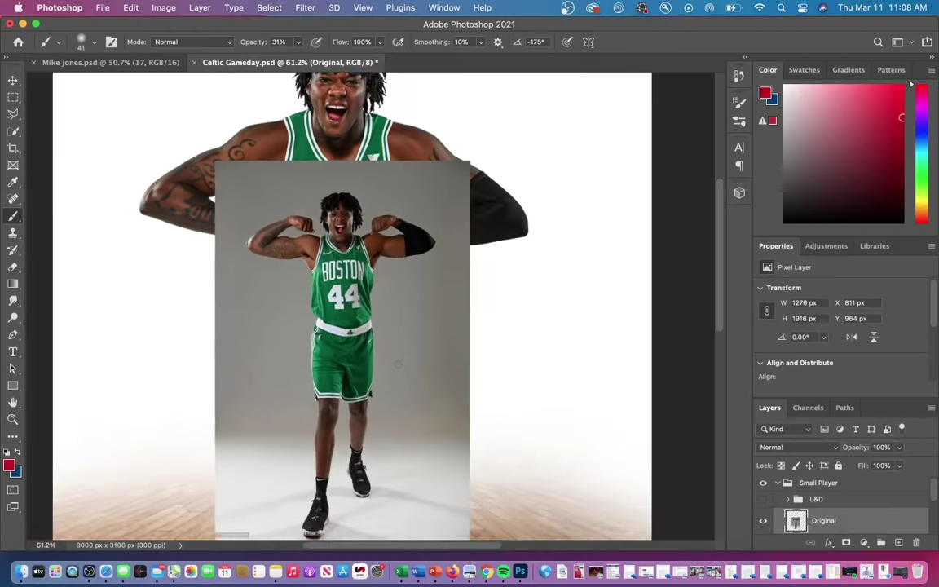
{"action": "scroll", "coordinate": [398, 362], "scroll_direction": "up", "scroll_amount": 5}
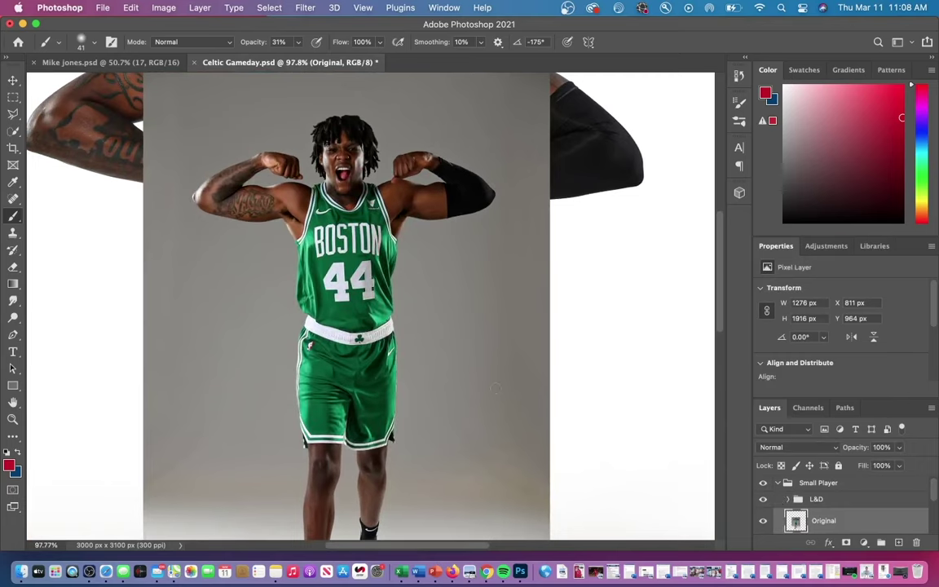
{"action": "scroll", "coordinate": [495, 388], "scroll_direction": "down", "scroll_amount": 2}
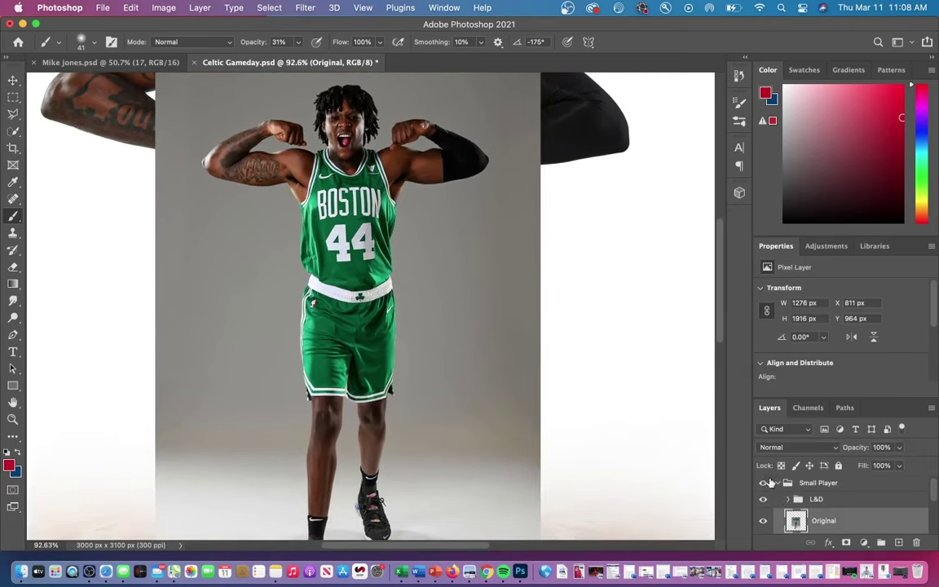
{"action": "left_click", "coordinate": [767, 500]}
{"action": "left_click", "coordinate": [766, 501]}
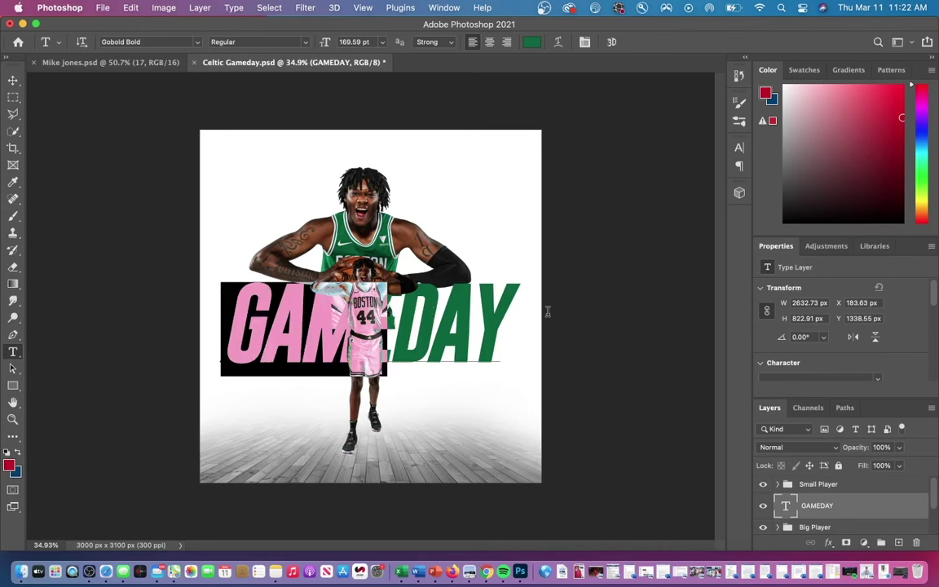
- Give GAMEDAY a near-white Outer Glow with 79% opacity and 70 px size
{"action": "key", "text": "ctrl+Return"}
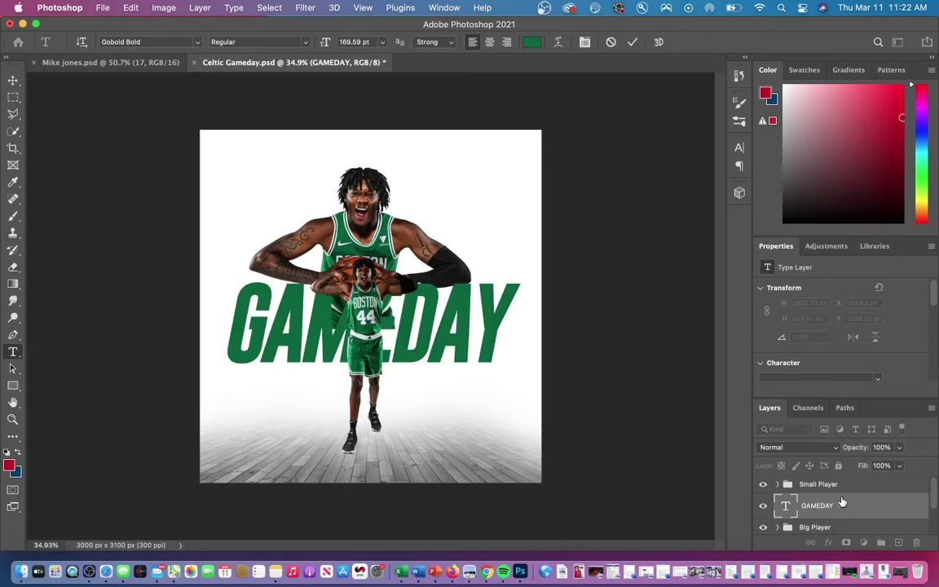
{"action": "left_click", "coordinate": [828, 542]}
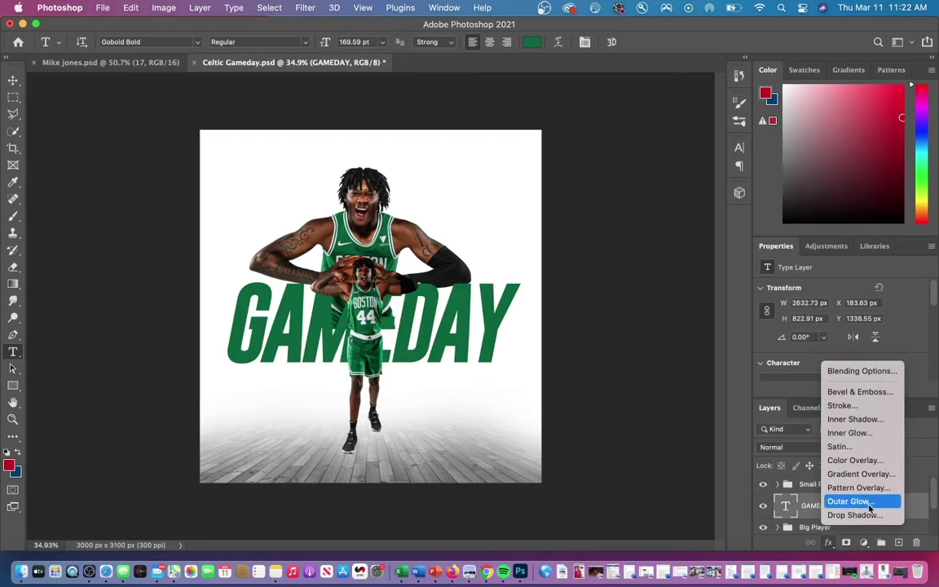
{"action": "left_click", "coordinate": [849, 501]}
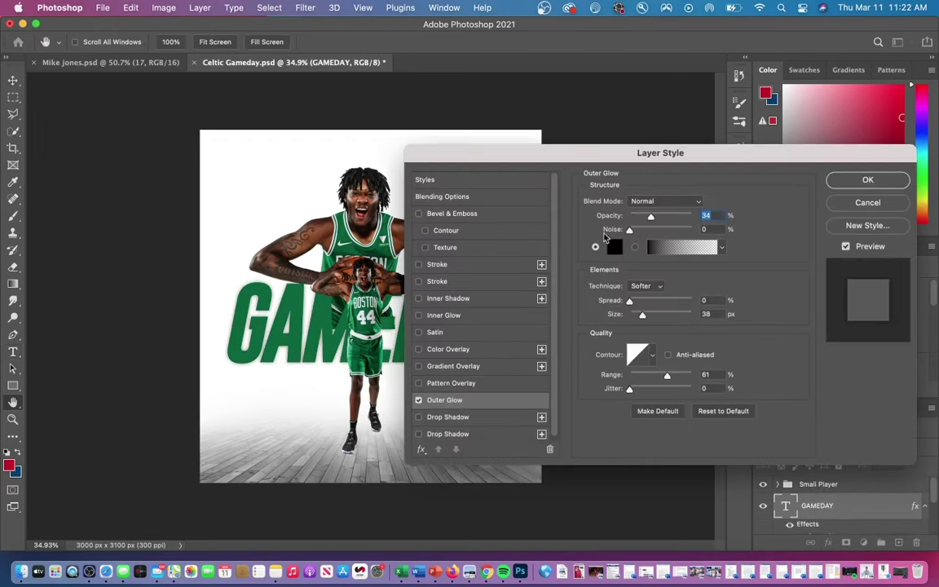
{"action": "left_click", "coordinate": [618, 247]}
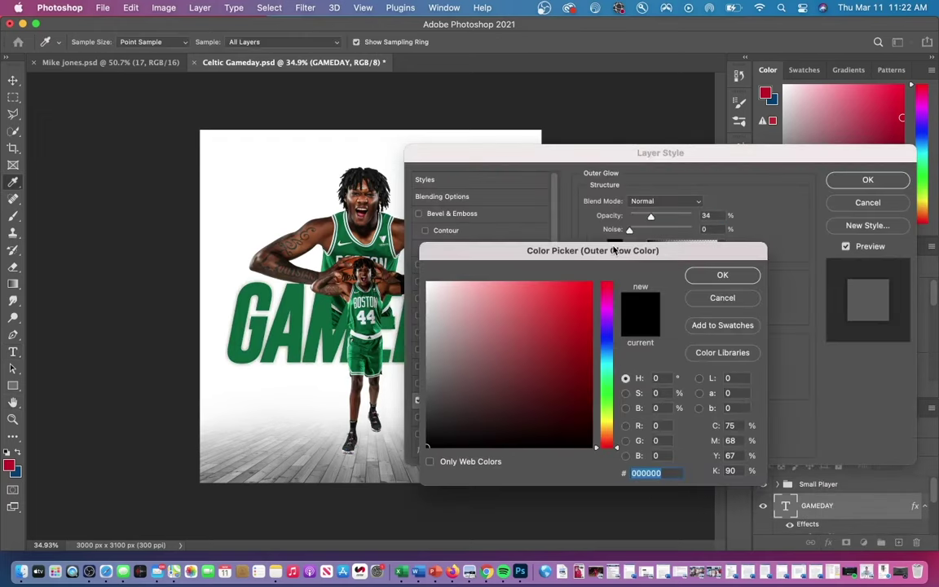
{"action": "left_click", "coordinate": [427, 284]}
{"action": "left_click", "coordinate": [719, 277]}
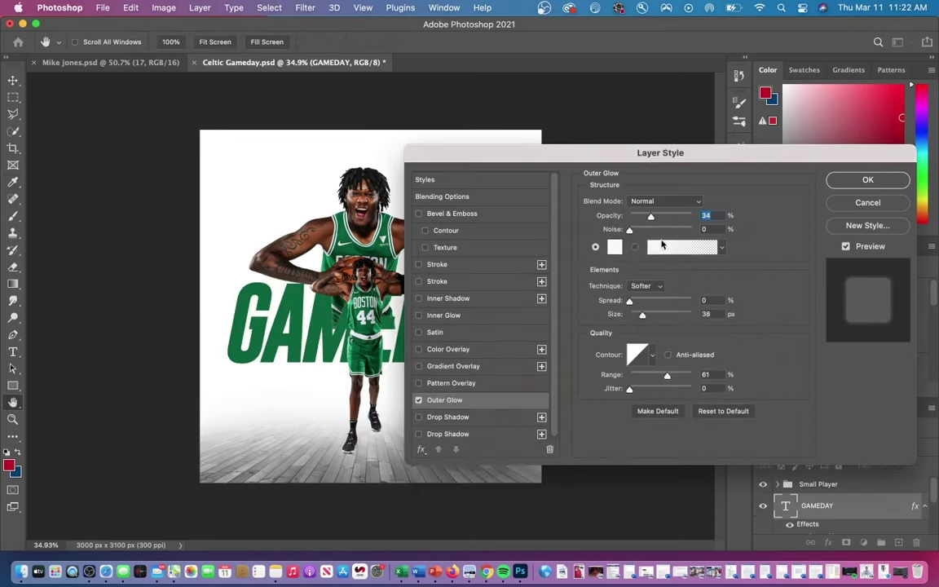
{"action": "left_click_drag", "start_coordinate": [670, 218], "coordinate": [676, 218]}
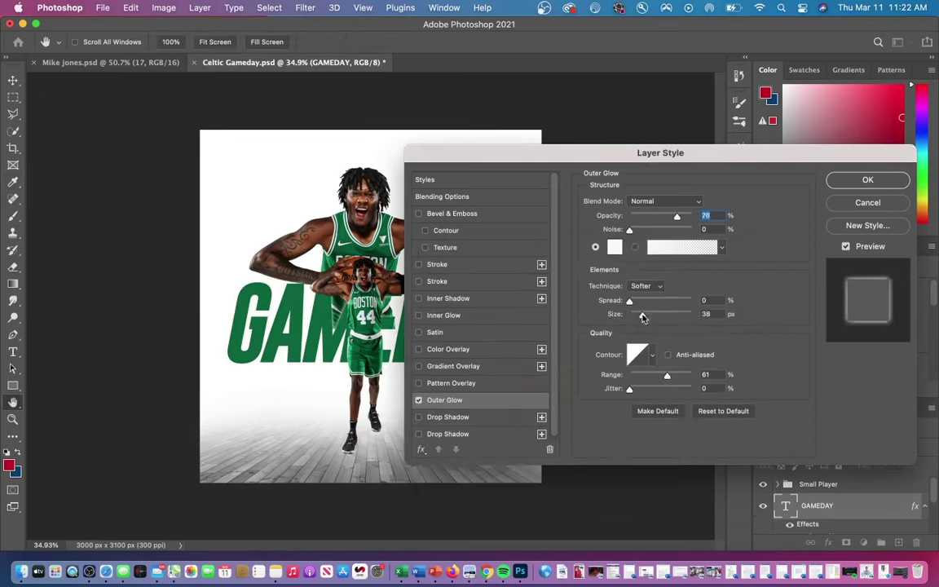
{"action": "left_click_drag", "start_coordinate": [644, 317], "coordinate": [649, 316]}
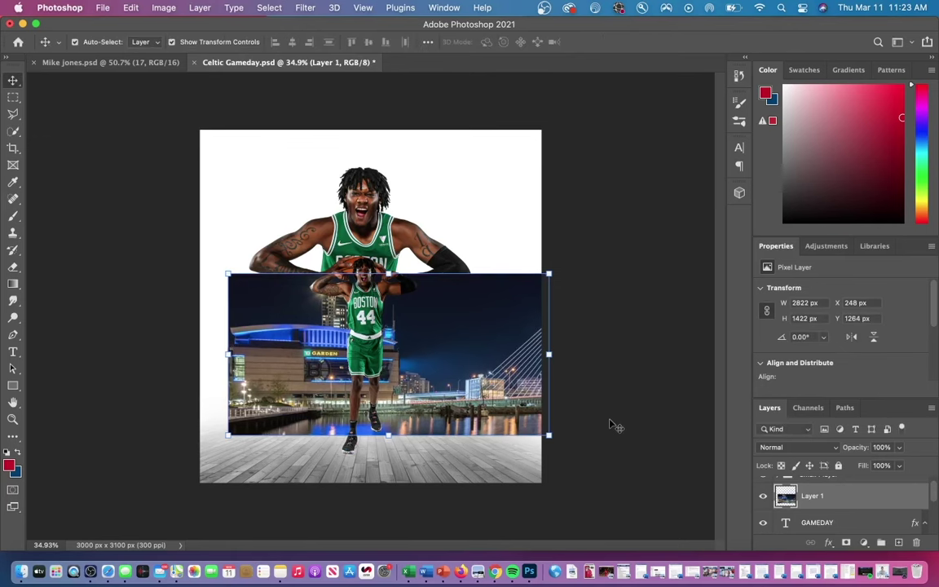
- Clip the arena photo Layer 1 into GAMEDAY, reposition it and set opacity to about 18%
{"action": "right_click", "coordinate": [842, 502]}
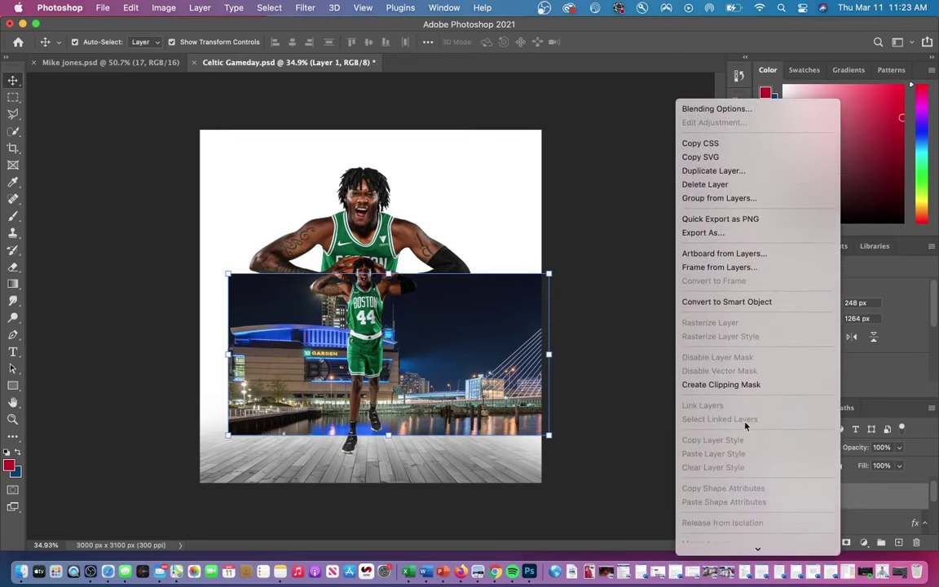
{"action": "left_click", "coordinate": [744, 384]}
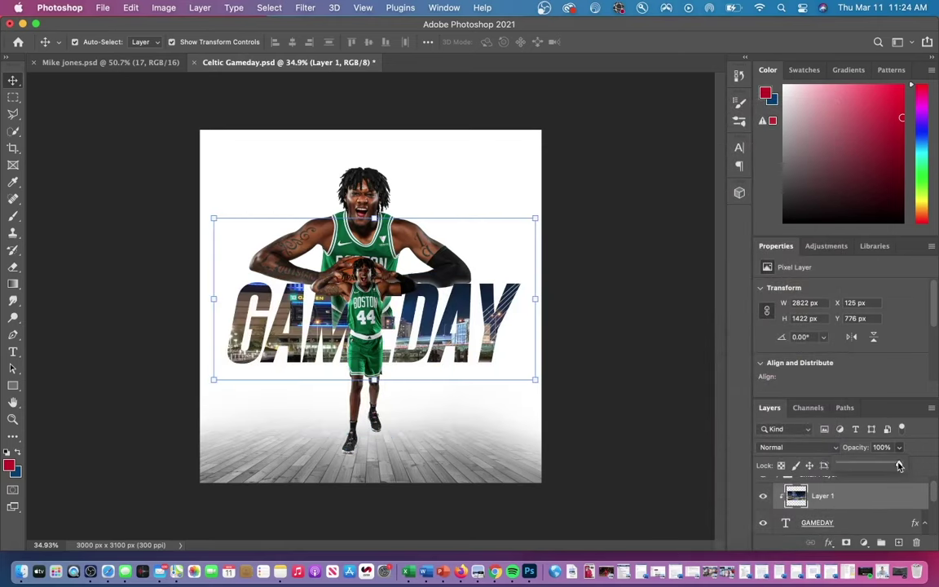
{"action": "left_click_drag", "start_coordinate": [899, 447], "coordinate": [848, 464]}
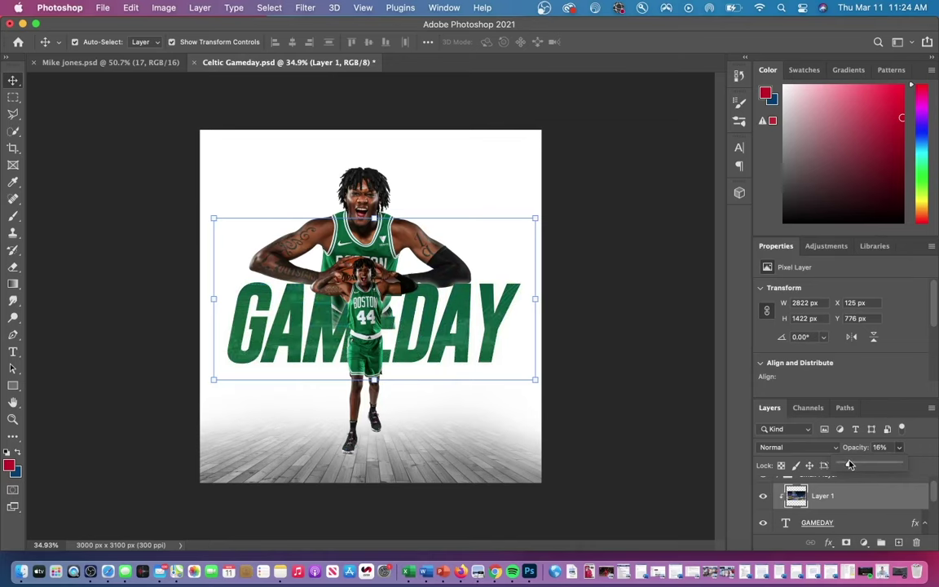
{"action": "left_click_drag", "start_coordinate": [849, 464], "coordinate": [851, 464]}
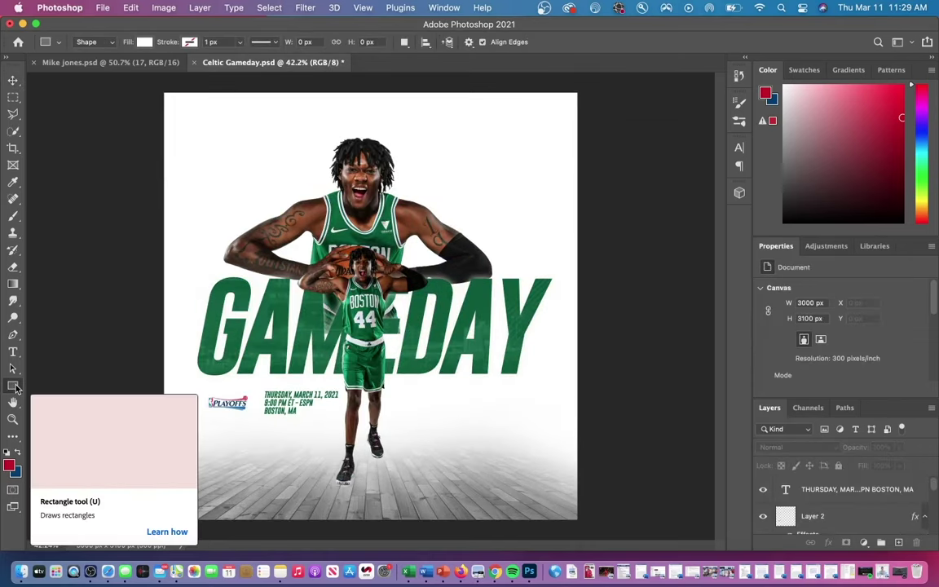
- Draw a black box under GAMEDAY's right end and recolour the date text black
{"action": "left_click", "coordinate": [143, 41]}
{"action": "mouse_move", "coordinate": [454, 371]}
{"action": "left_mouse_down"}
{"action": "mouse_move", "coordinate": [562, 419]}
{"action": "mouse_move", "coordinate": [558, 409]}
{"action": "left_mouse_up"}
{"action": "key", "text": "v"}
{"action": "key", "text": "t"}
{"action": "scroll", "coordinate": [370, 317], "scroll_direction": "up", "scroll_amount": 5}
{"action": "scroll", "coordinate": [319, 445], "scroll_direction": "down", "scroll_amount": 5}
{"action": "left_click_drag", "start_coordinate": [145, 334], "coordinate": [238, 391]}
{"action": "left_click", "coordinate": [530, 41]}
{"action": "key", "text": "Return"}
{"action": "key", "text": "super+0"}
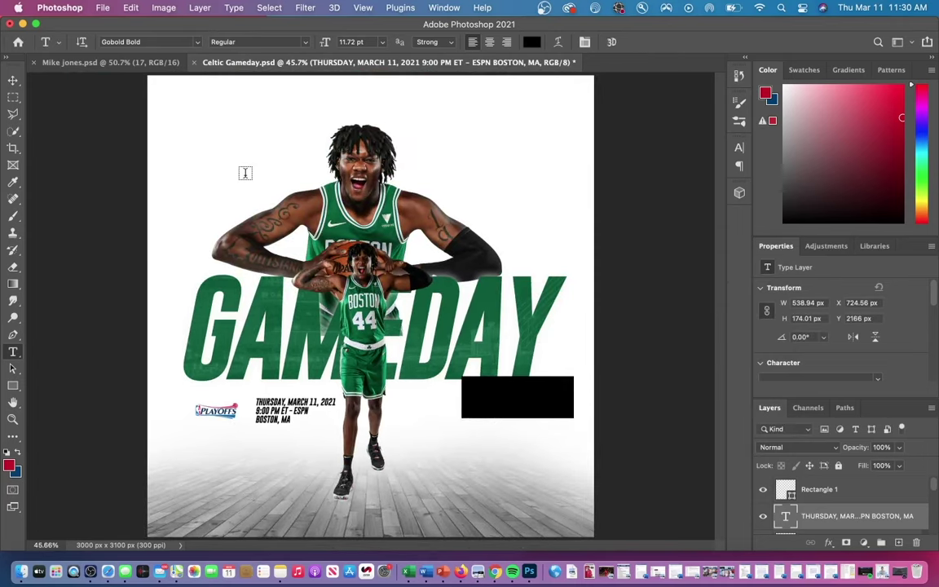
- Draw a thin black bar and stretch it across the poster's top
{"action": "key", "text": "u"}
{"action": "key", "text": "super+minus"}
{"action": "left_click_drag", "start_coordinate": [308, 163], "coordinate": [477, 165]}
{"action": "key", "text": "super+t"}
{"action": "key", "text": "super+plus"}
{"action": "mouse_move", "coordinate": [444, 93]}
{"action": "left_mouse_down"}
{"action": "mouse_move", "coordinate": [419, 94]}
{"action": "mouse_move", "coordinate": [524, 88]}
{"action": "mouse_move", "coordinate": [437, 96]}
{"action": "left_mouse_up"}
{"action": "key", "text": "super+minus"}
{"action": "key", "text": "Return"}
{"action": "left_click", "coordinate": [660, 216]}
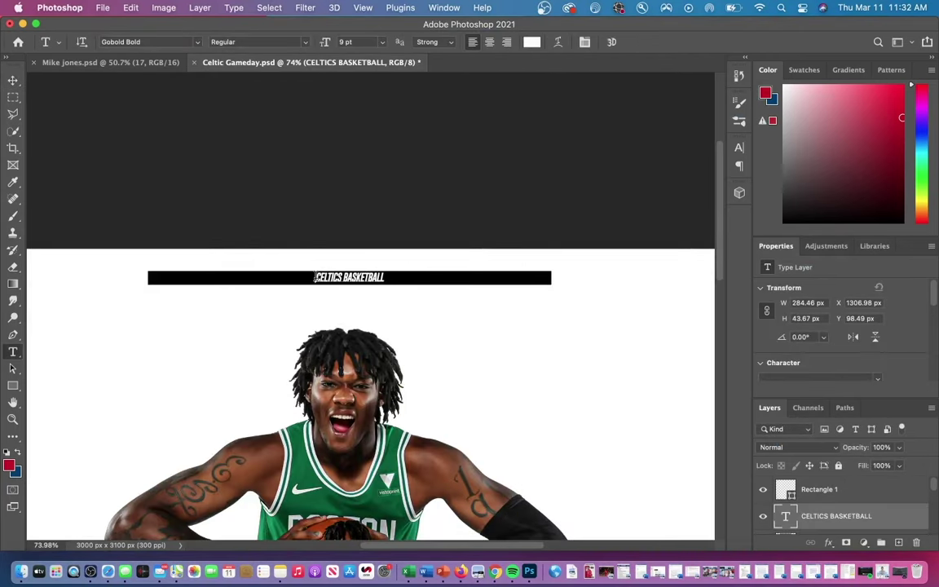
- Set the CELTICS BASKETBALL tracking from -60 to 500 in the Character panel
{"action": "left_click", "coordinate": [444, 7]}
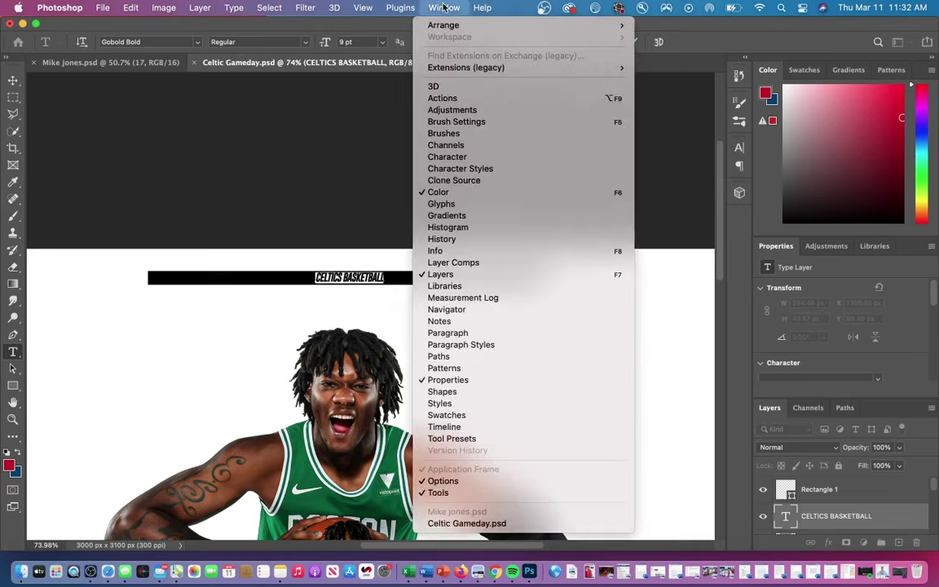
{"action": "left_click", "coordinate": [447, 157]}
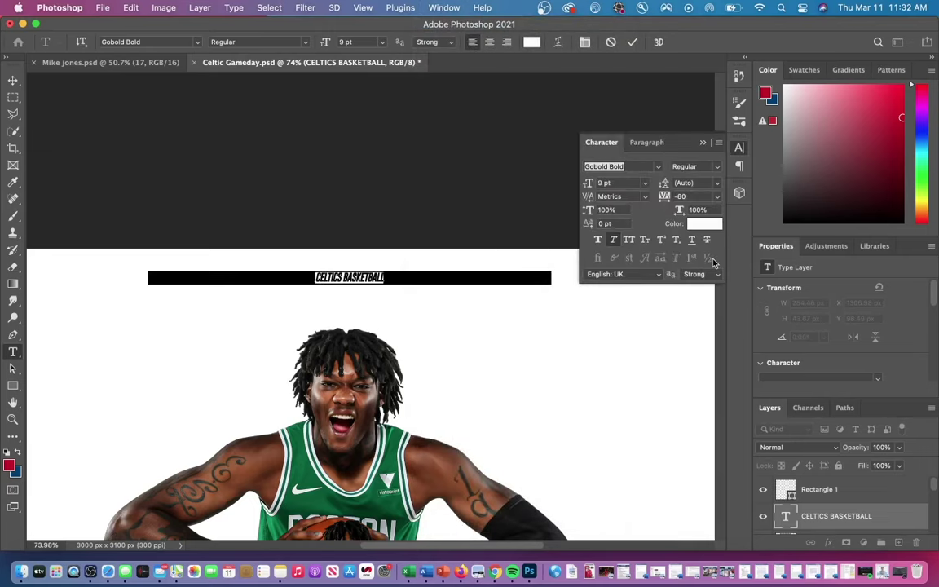
{"action": "left_click", "coordinate": [692, 196]}
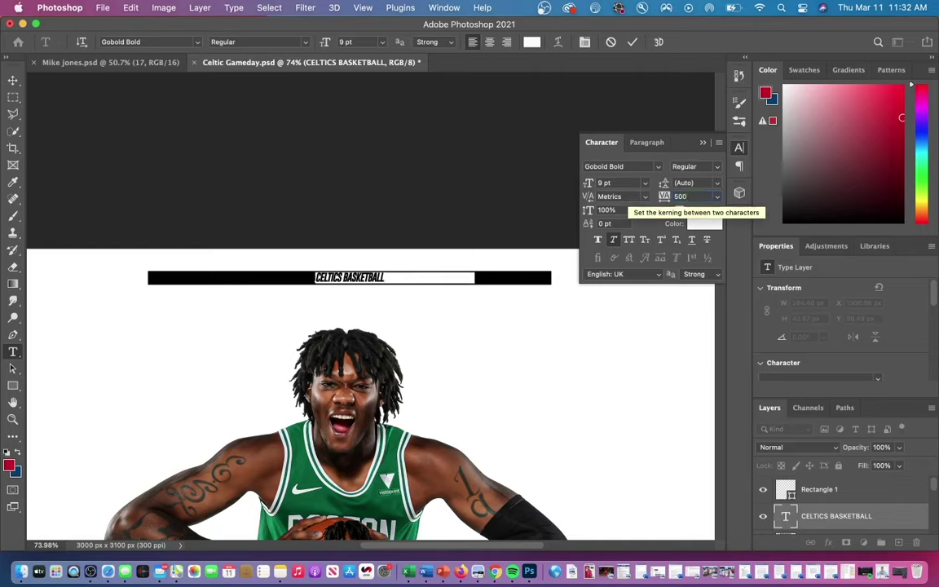
{"action": "key", "text": "Return"}
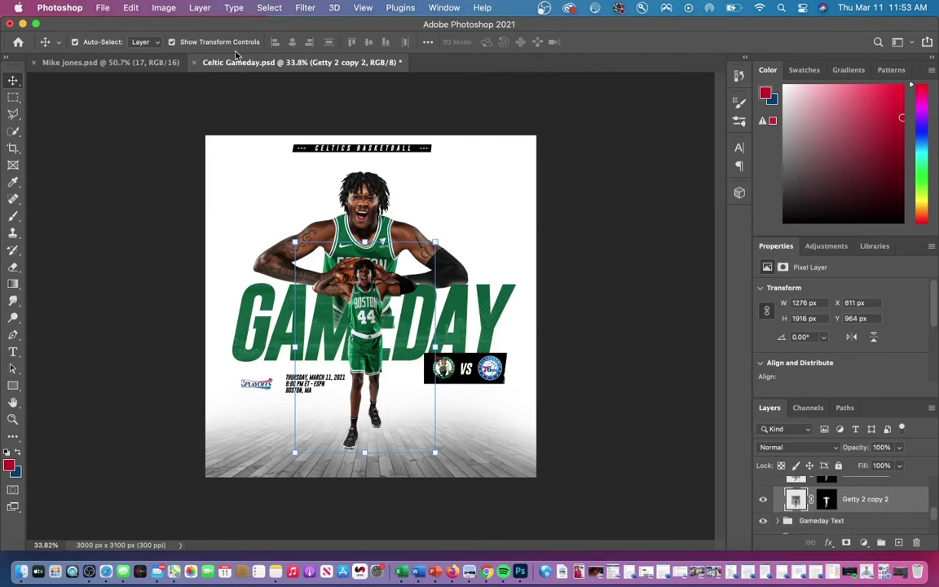
- Fill the player copy layer with solid black to make a silhouette
{"action": "left_click", "coordinate": [130, 7]}
{"action": "left_click", "coordinate": [184, 203]}
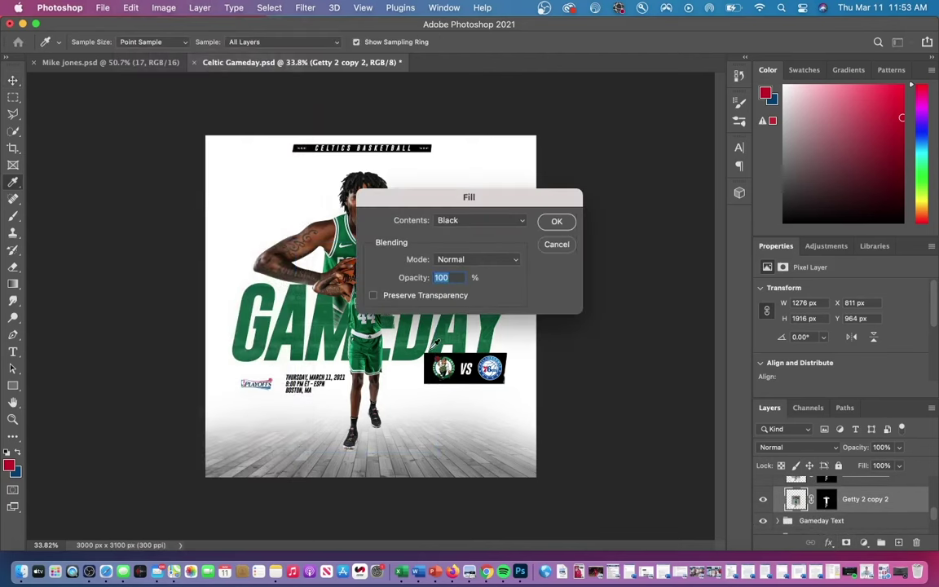
{"action": "left_click", "coordinate": [557, 221]}
- Flip the black silhouette vertically with Free Transform so it hangs below the player's feet
{"action": "key", "text": "v"}
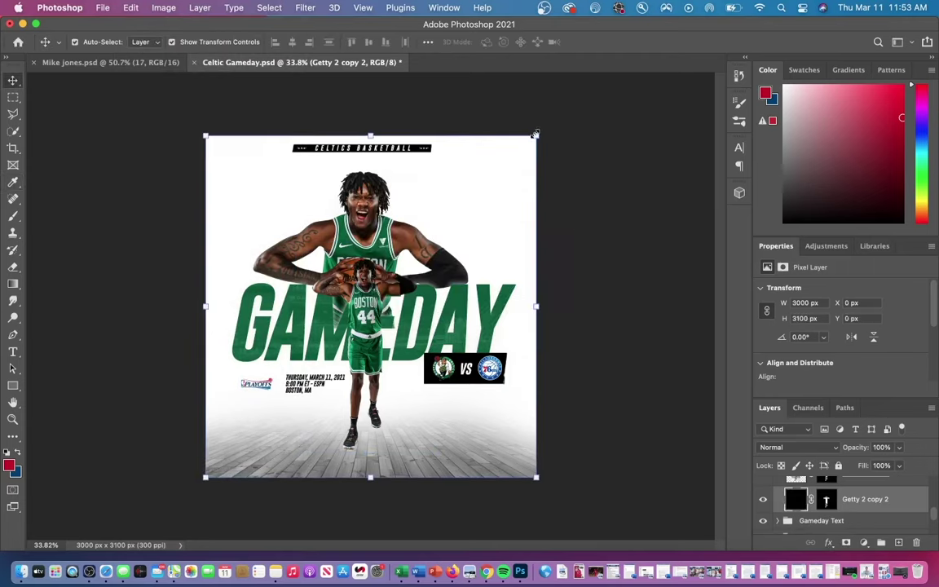
{"action": "key", "text": "super+t"}
{"action": "scroll", "coordinate": [848, 506], "scroll_direction": "up", "scroll_amount": 1}
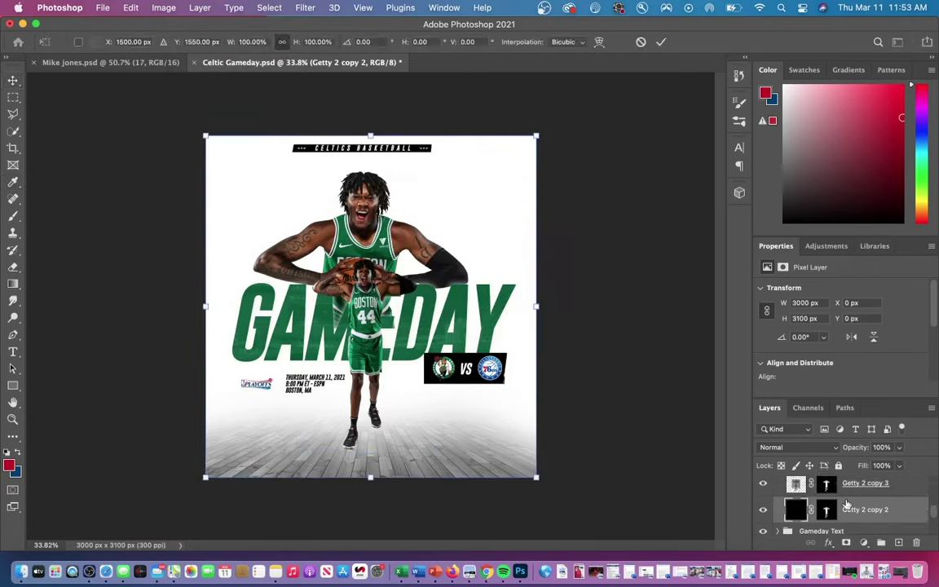
{"action": "left_click", "coordinate": [762, 489]}
{"action": "left_click", "coordinate": [761, 489]}
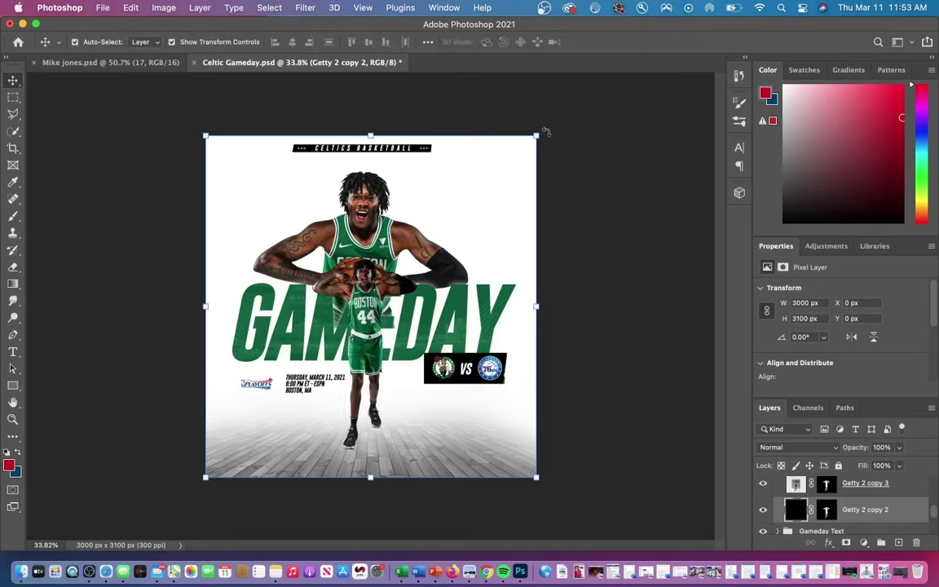
{"action": "key", "text": "super+t"}
{"action": "right_click", "coordinate": [487, 193]}
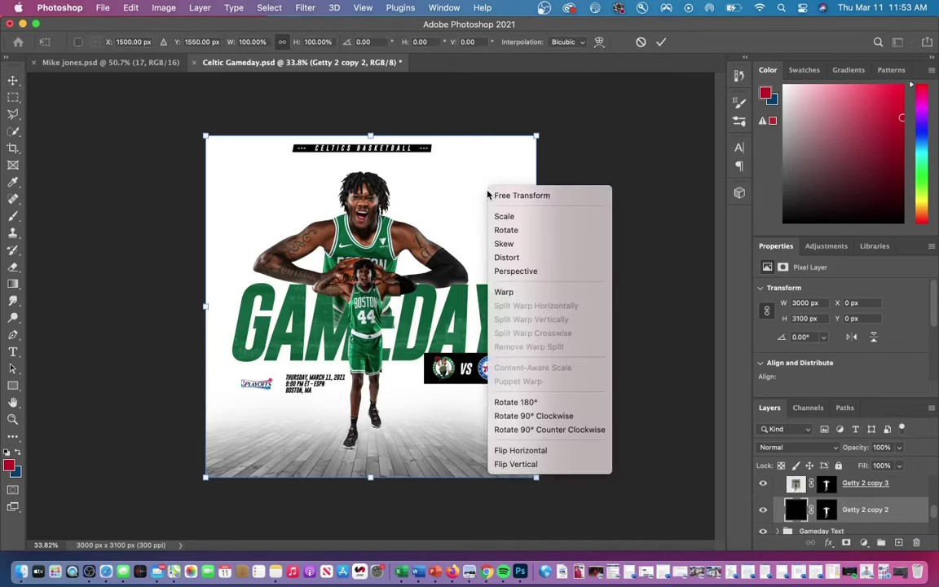
{"action": "left_click", "coordinate": [534, 465]}
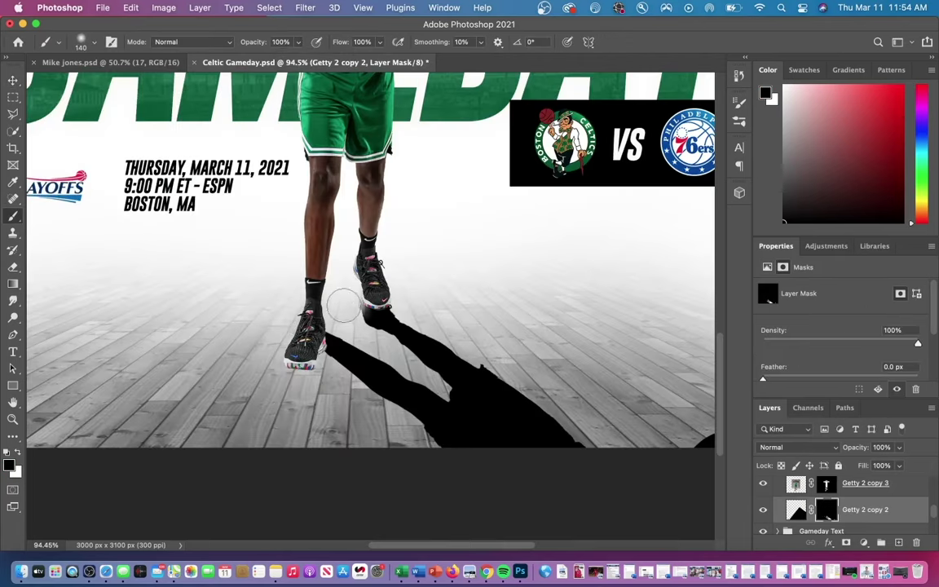
- Lower the shadow layer's opacity to 15%
{"action": "key", "text": "super+0"}
{"action": "left_click", "coordinate": [796, 510]}
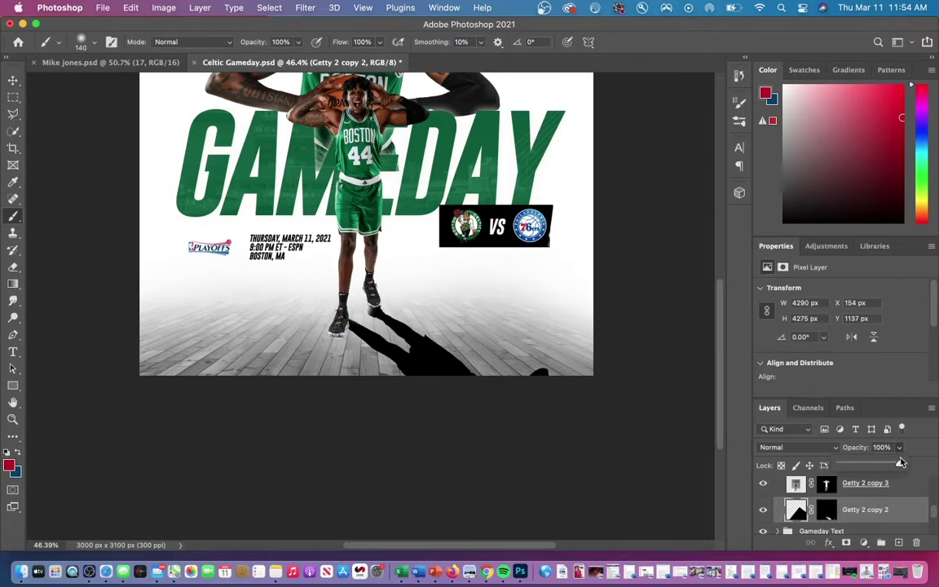
{"action": "left_click_drag", "start_coordinate": [900, 463], "coordinate": [856, 466]}
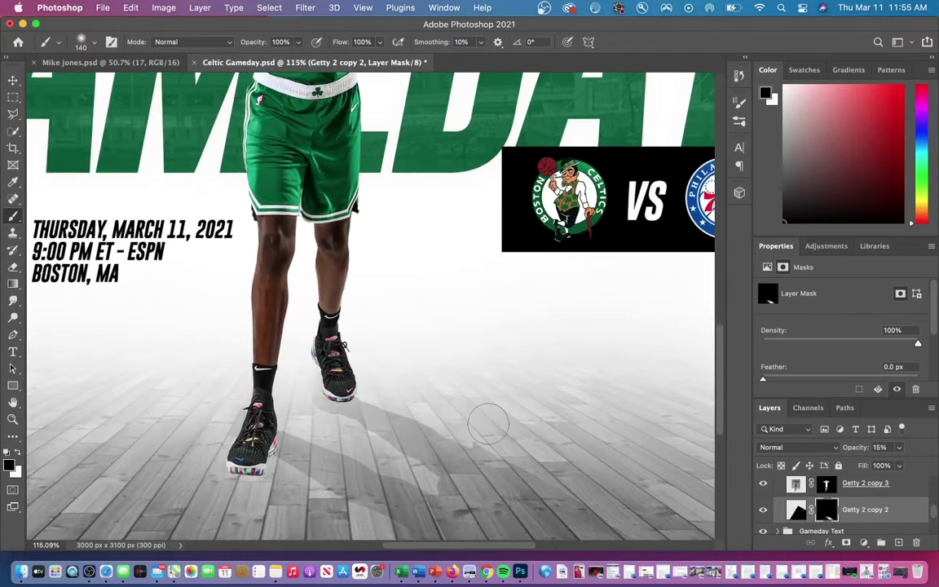
- Soften the shadow with a Gaussian Blur of about 7 px radius
{"action": "scroll", "coordinate": [487, 419], "scroll_direction": "up", "scroll_amount": 3}
{"action": "left_click", "coordinate": [796, 510]}
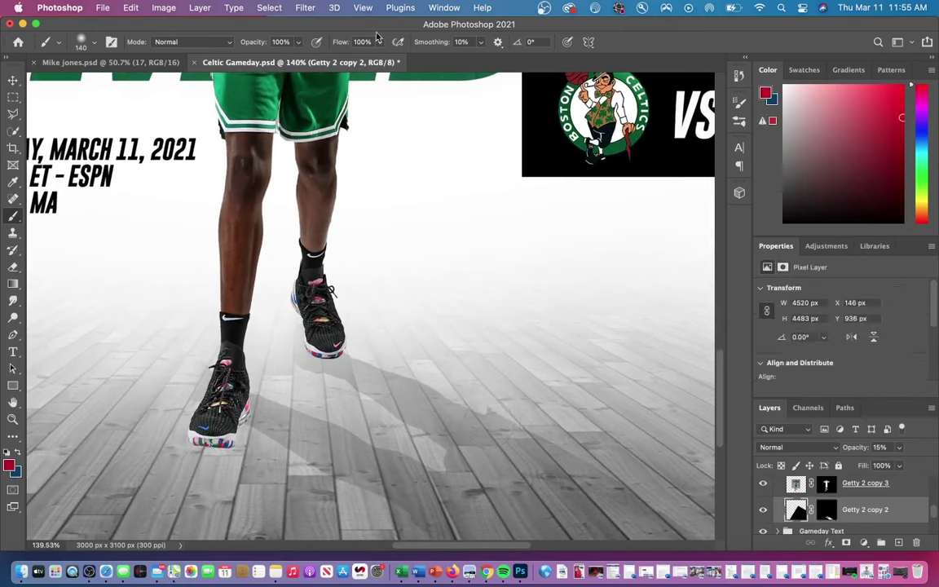
{"action": "left_click", "coordinate": [305, 7]}
{"action": "mouse_move", "coordinate": [343, 175]}
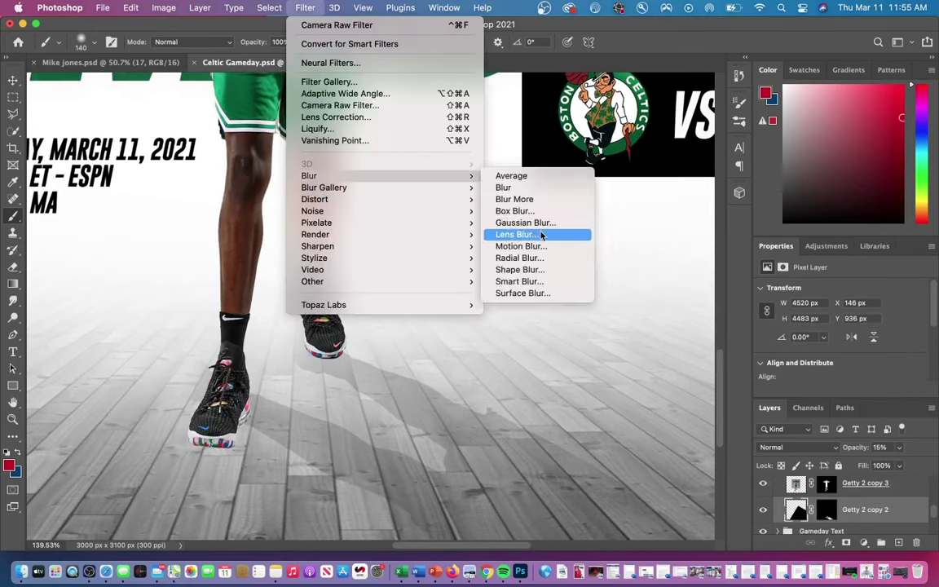
{"action": "left_click", "coordinate": [526, 223]}
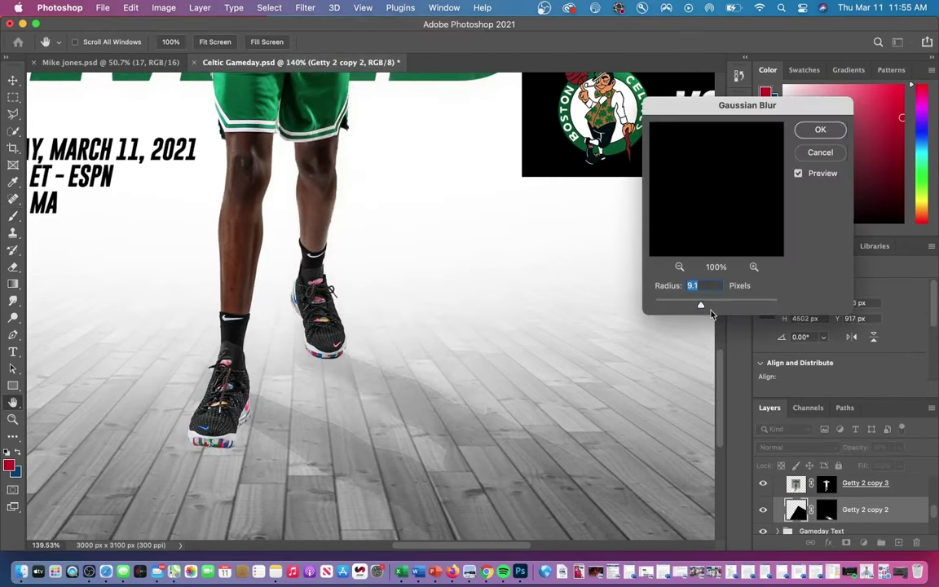
{"action": "left_click_drag", "start_coordinate": [700, 306], "coordinate": [695, 306]}
{"action": "left_click", "coordinate": [830, 131]}
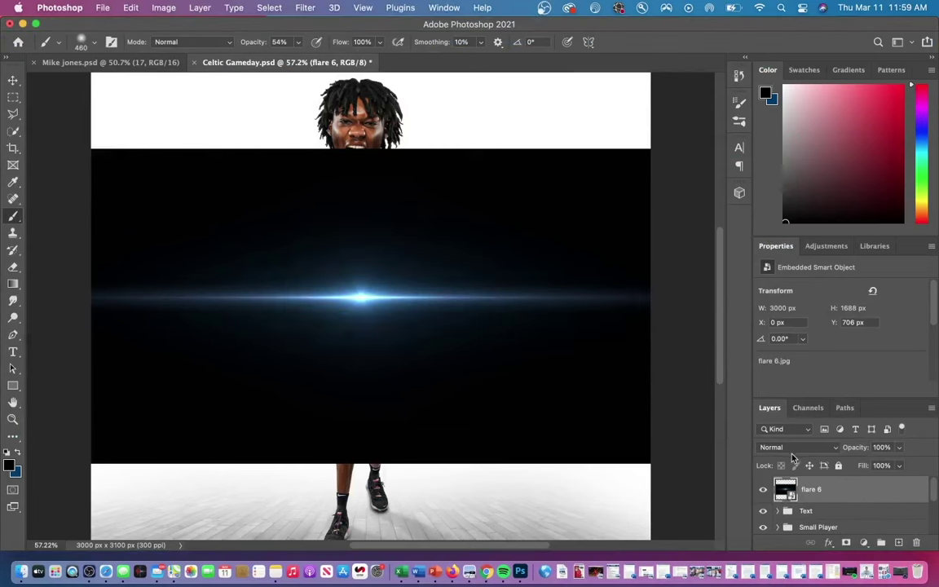
- Set flare 6 to Screen blend mode and move it up and right across GAMEDAY
{"action": "left_click", "coordinate": [787, 447]}
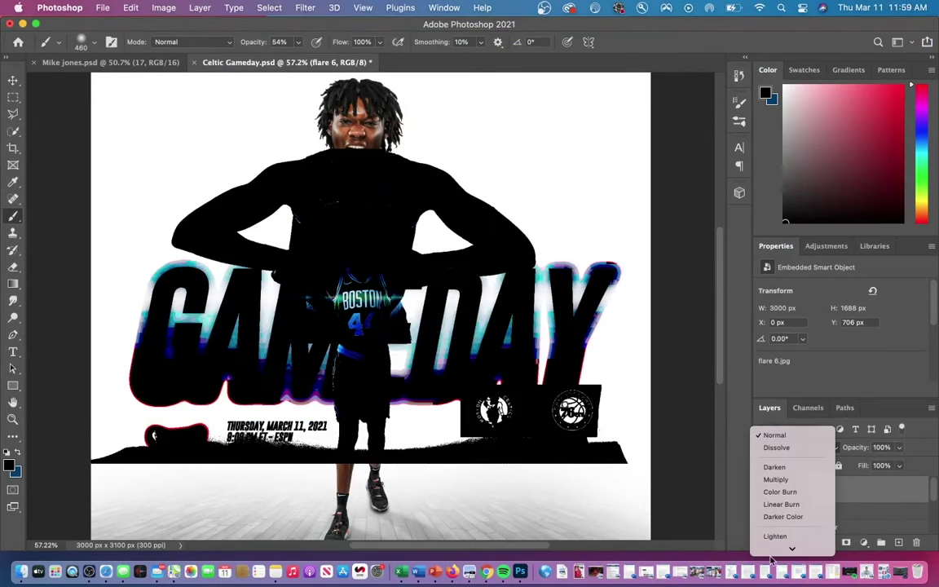
{"action": "scroll", "coordinate": [791, 489], "scroll_direction": "down", "scroll_amount": 3}
{"action": "left_click", "coordinate": [774, 400]}
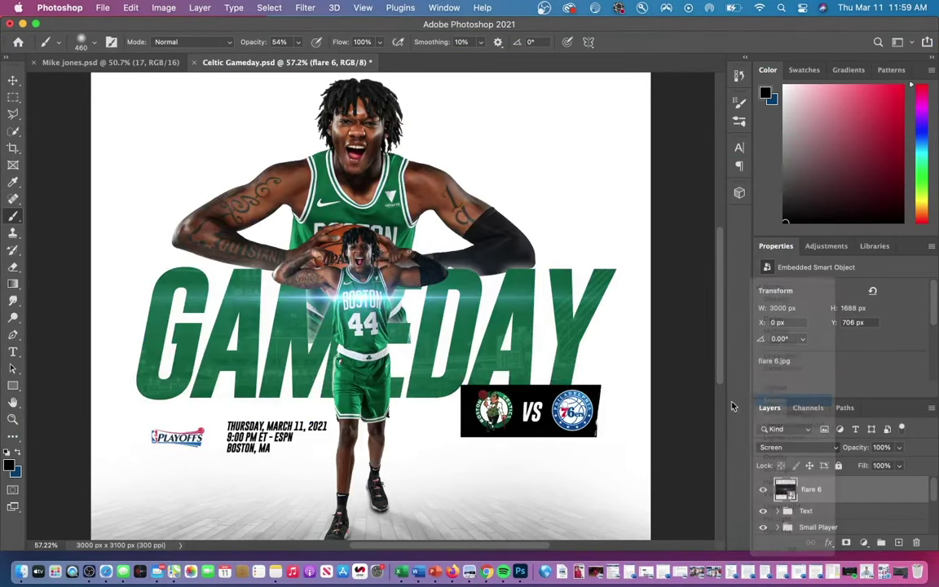
{"action": "left_click", "coordinate": [13, 80]}
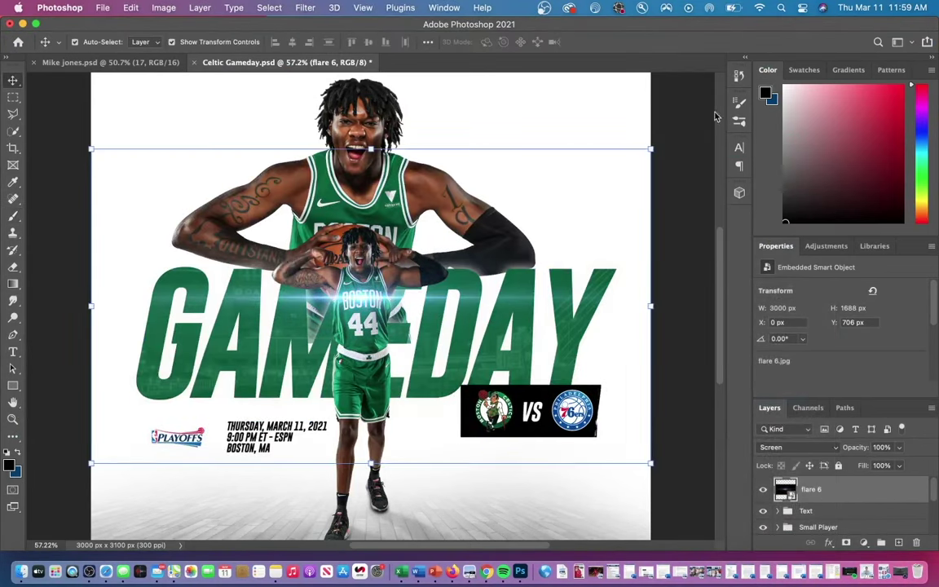
{"action": "key", "text": "super+t"}
{"action": "left_click_drag", "start_coordinate": [373, 294], "coordinate": [500, 268]}
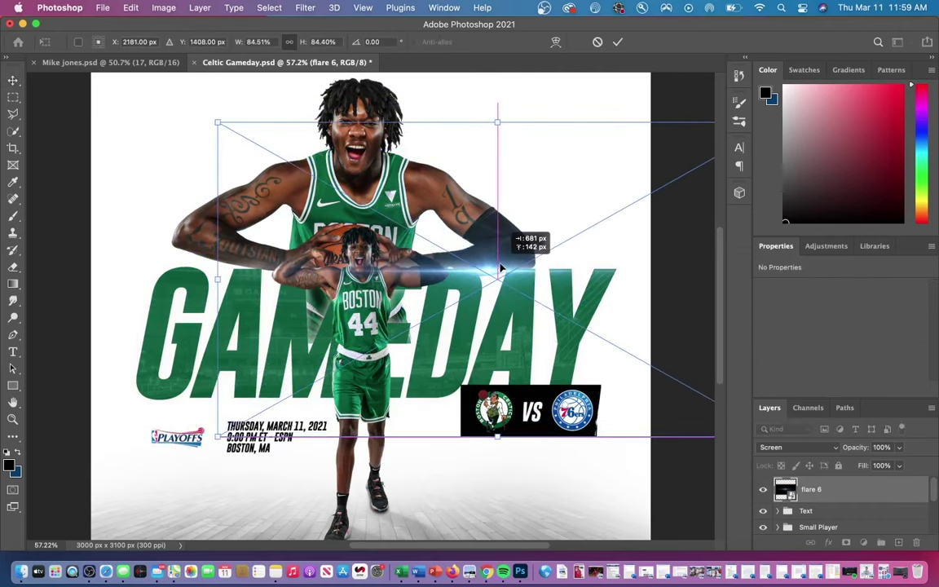
- Desaturate the flare with Hue/Saturation, Saturation at -100, so it glows white
{"action": "left_click", "coordinate": [163, 7]}
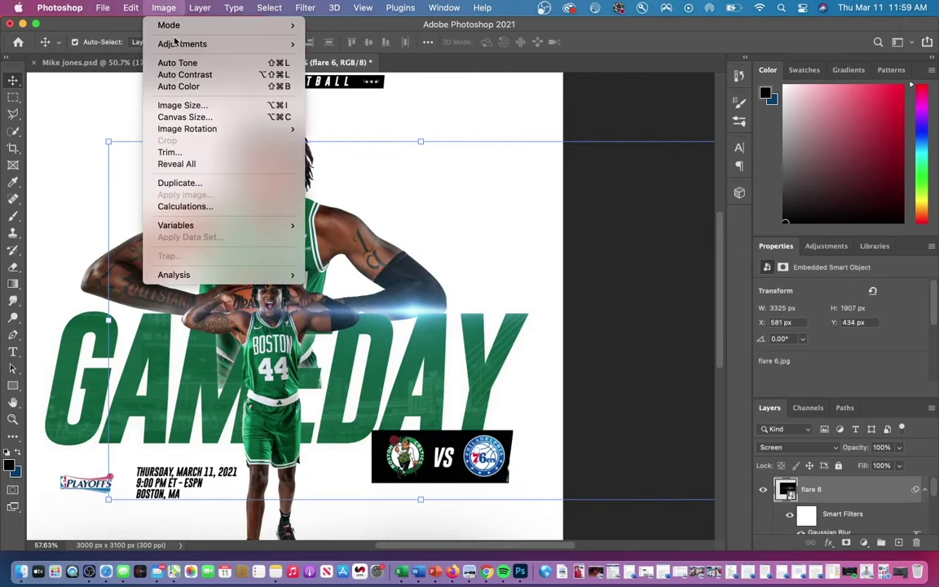
{"action": "mouse_move", "coordinate": [184, 43]}
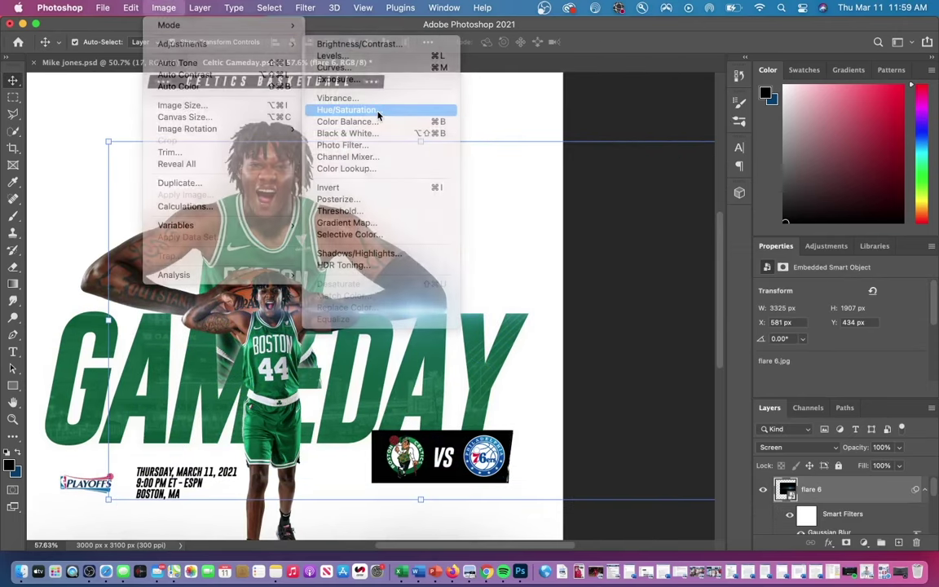
{"action": "left_click", "coordinate": [377, 115]}
{"action": "left_click_drag", "start_coordinate": [526, 113], "coordinate": [797, 157]}
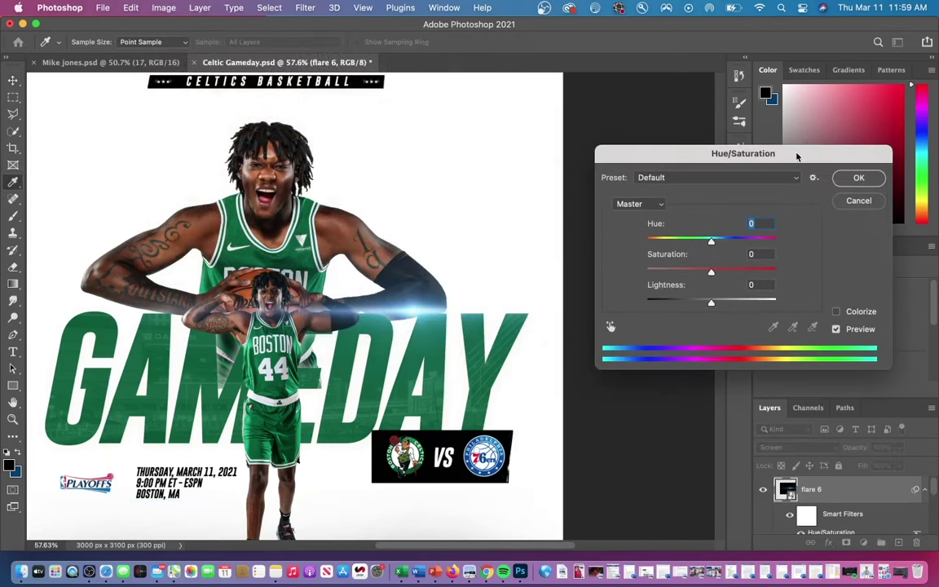
{"action": "left_click_drag", "start_coordinate": [710, 274], "coordinate": [628, 277]}
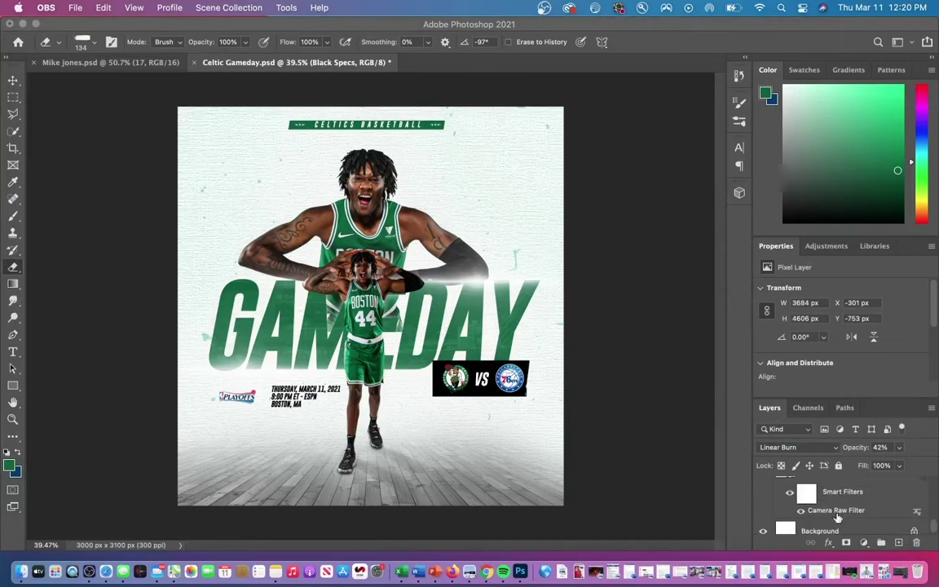
- Select the Gray Wall 2 texture and compare it hidden and shown
{"action": "scroll", "coordinate": [839, 516], "scroll_direction": "up", "scroll_amount": 1}
{"action": "left_click", "coordinate": [839, 516]}
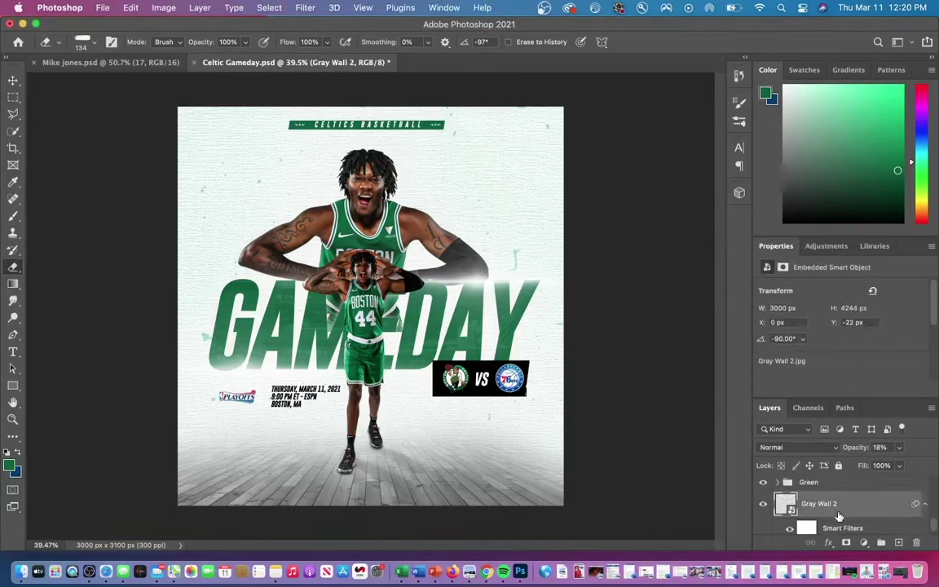
{"action": "left_click", "coordinate": [763, 503]}
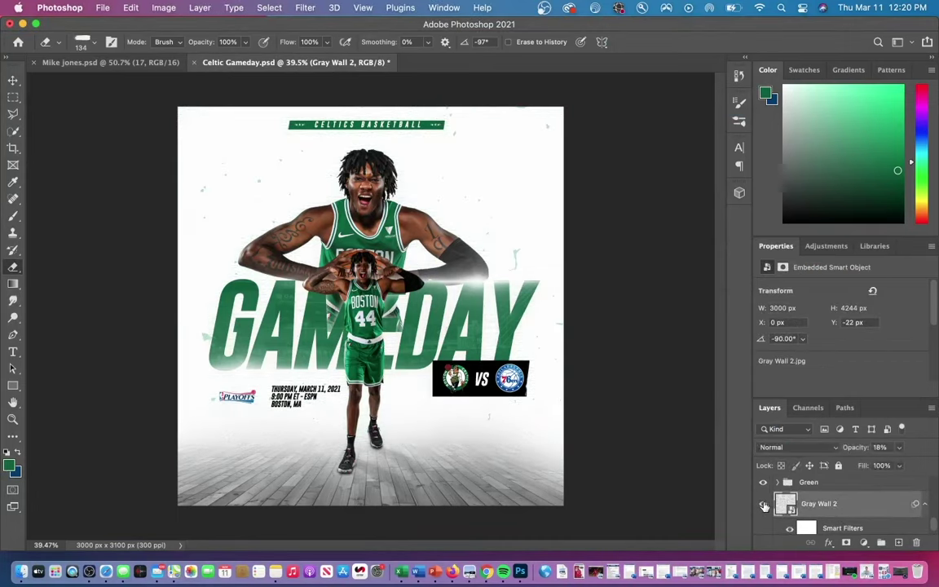
{"action": "left_click", "coordinate": [763, 505]}
- Inspect the Green group's layers and make the group visible
{"action": "left_click", "coordinate": [803, 483]}
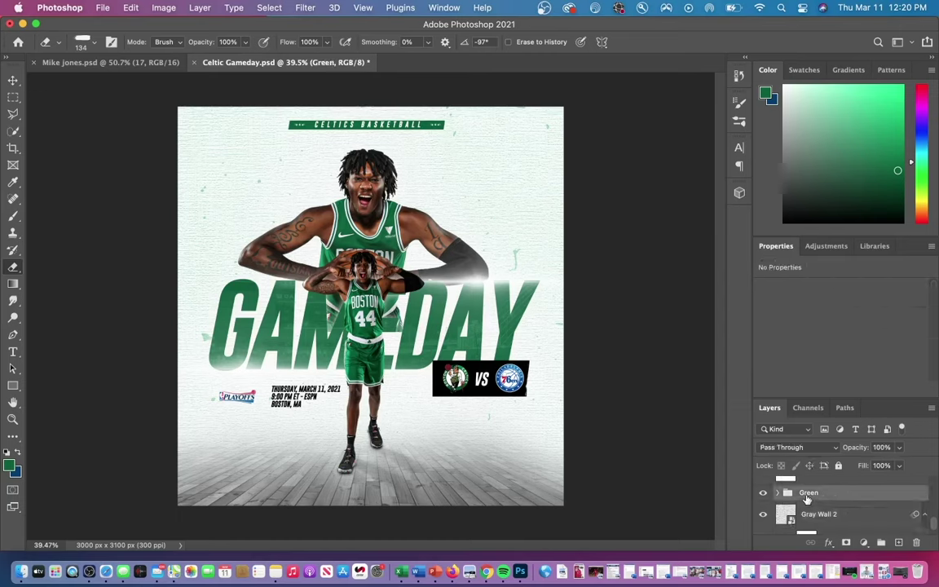
{"action": "left_click", "coordinate": [777, 482]}
{"action": "scroll", "coordinate": [815, 514], "scroll_direction": "down", "scroll_amount": 1}
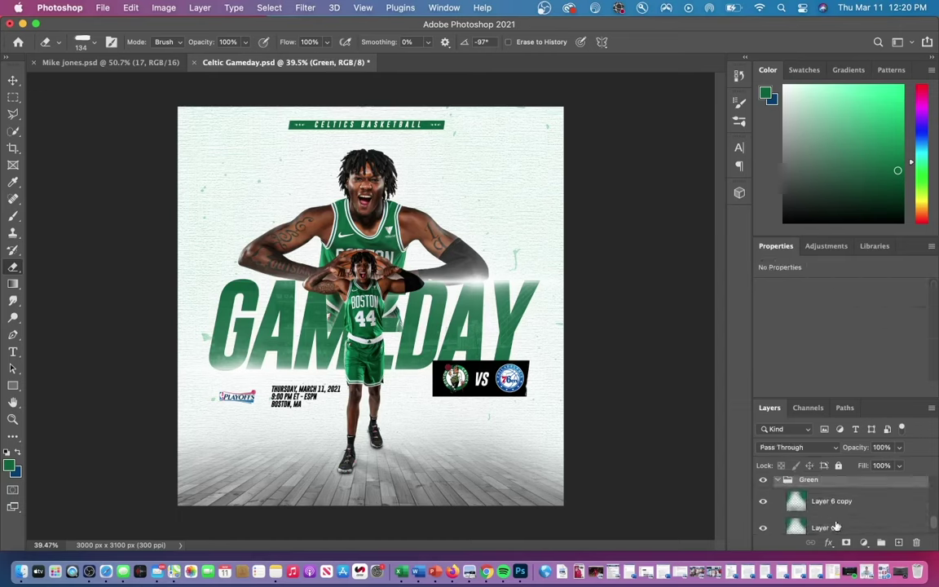
{"action": "left_click", "coordinate": [778, 480]}
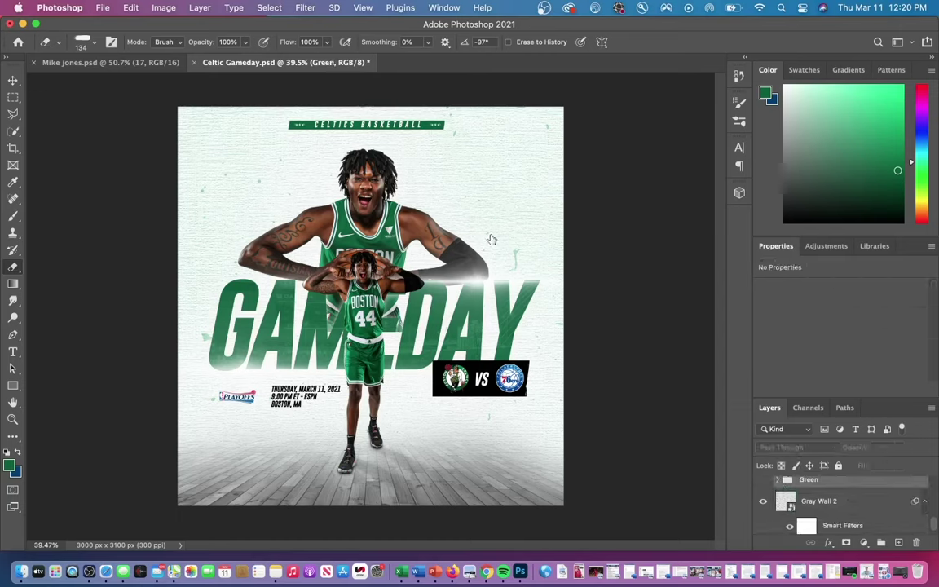
{"action": "left_click", "coordinate": [764, 480]}
- Turn on the Black Specs layer over the poster
{"action": "scroll", "coordinate": [840, 514], "scroll_direction": "up", "scroll_amount": 2}
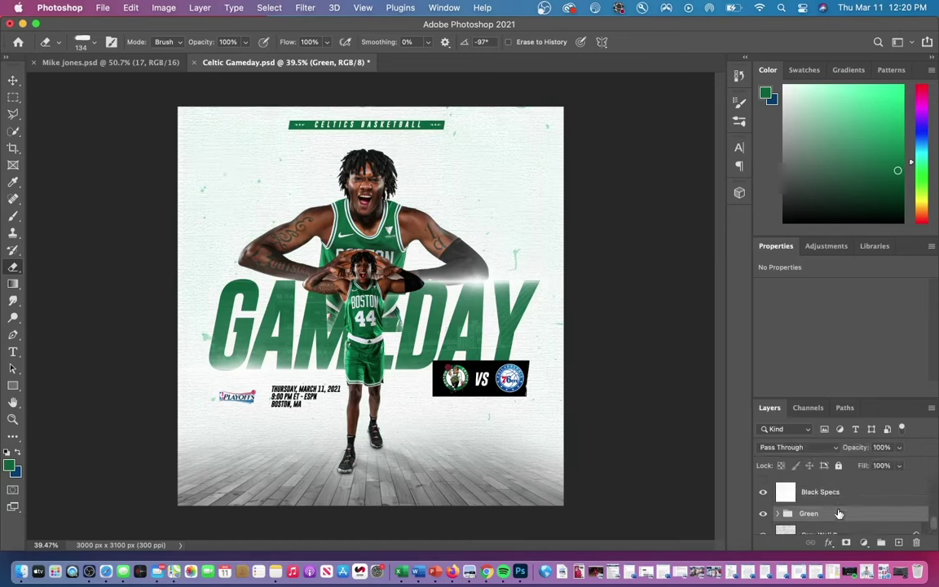
{"action": "left_click", "coordinate": [780, 493]}
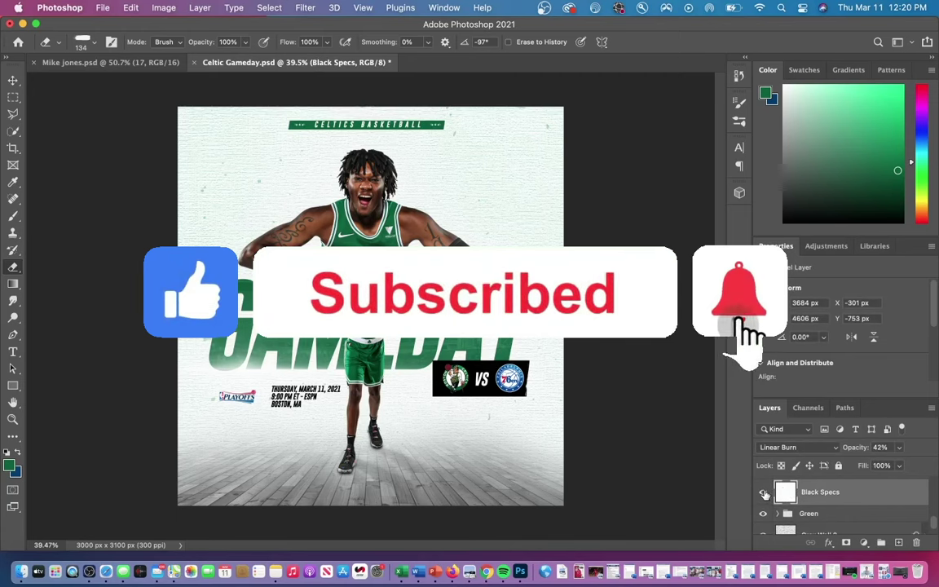
{"action": "left_click", "coordinate": [764, 492]}
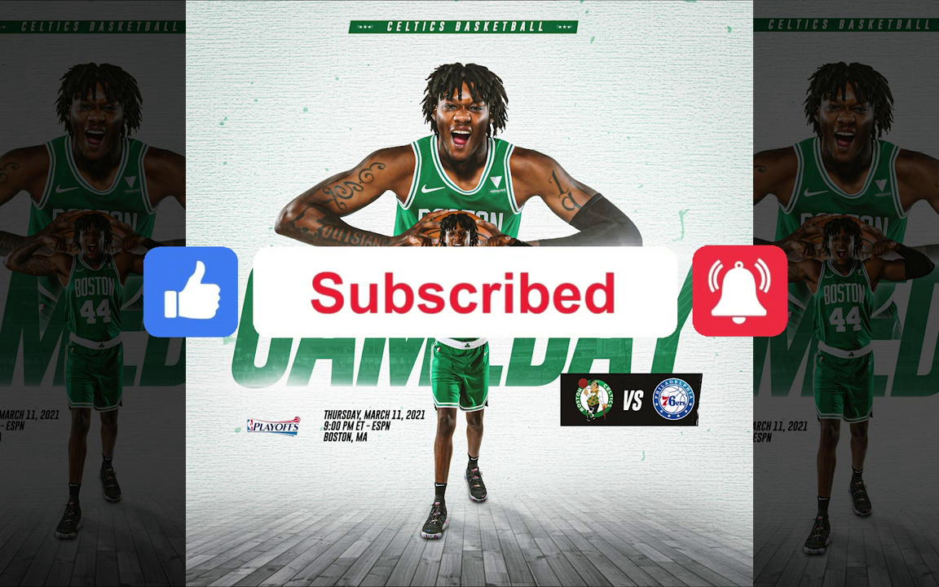